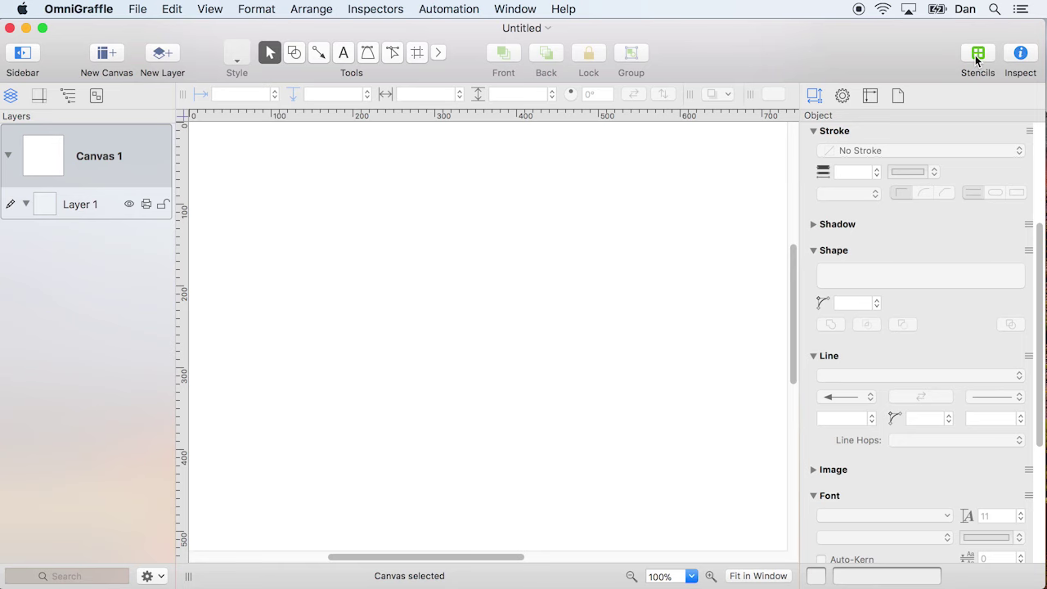
left_click(977, 52)
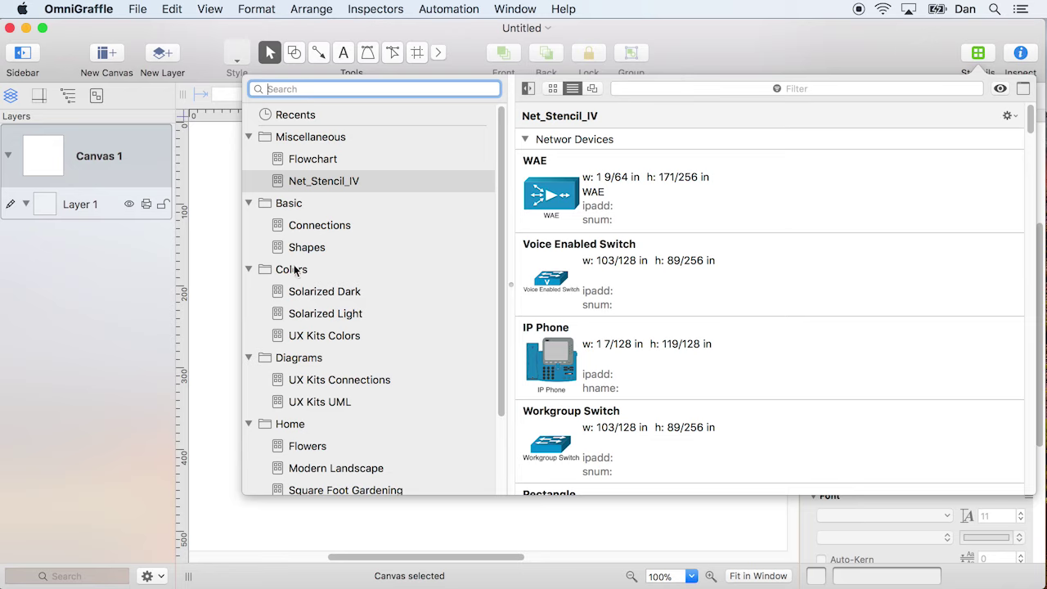
left_click(553, 89)
left_click(592, 88)
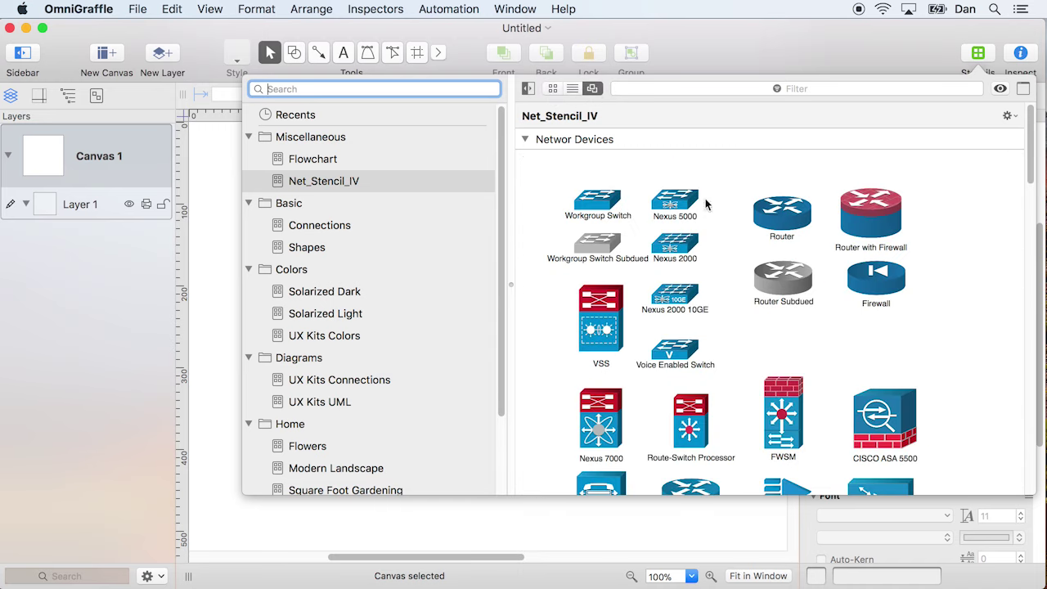
left_click(573, 88)
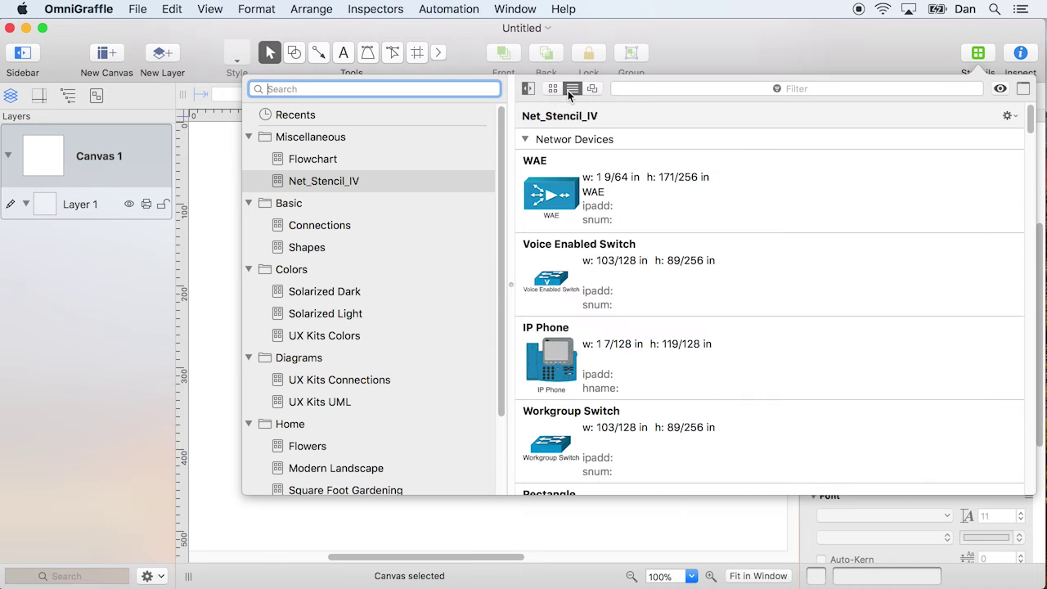
left_click(528, 88)
left_click(263, 89)
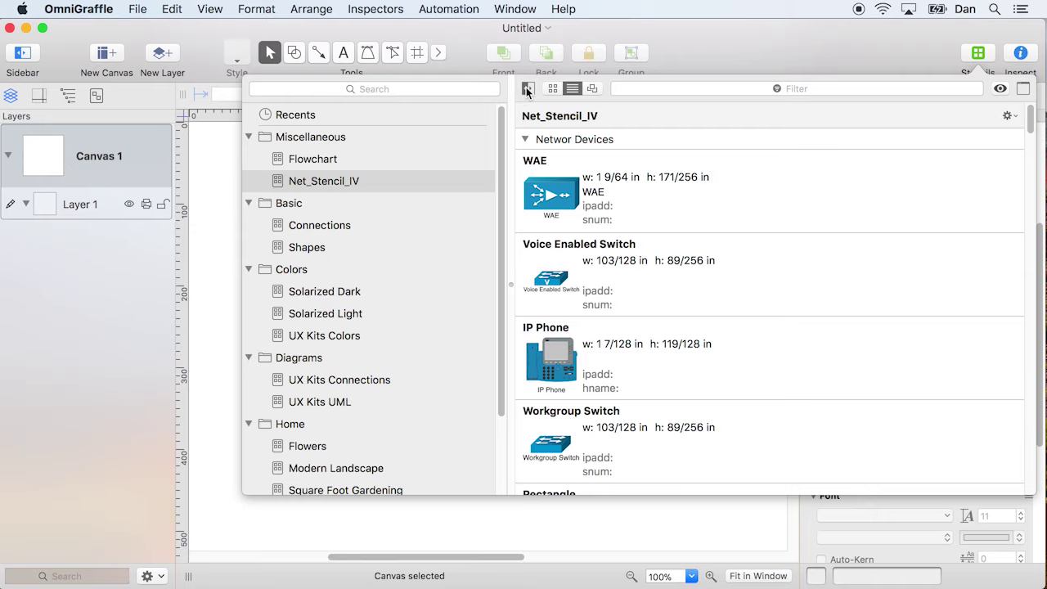
Step: Float the stencil library in its own window, move it up-left, and try stacked versus side-by-side layout
left_click(1023, 92)
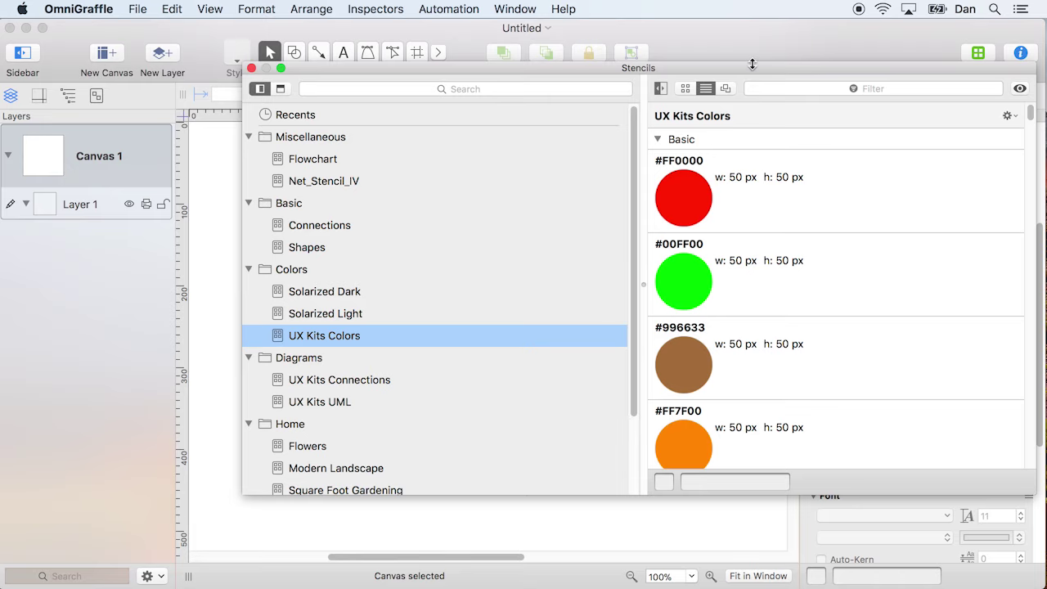
left_click_drag(755, 67, 628, 57)
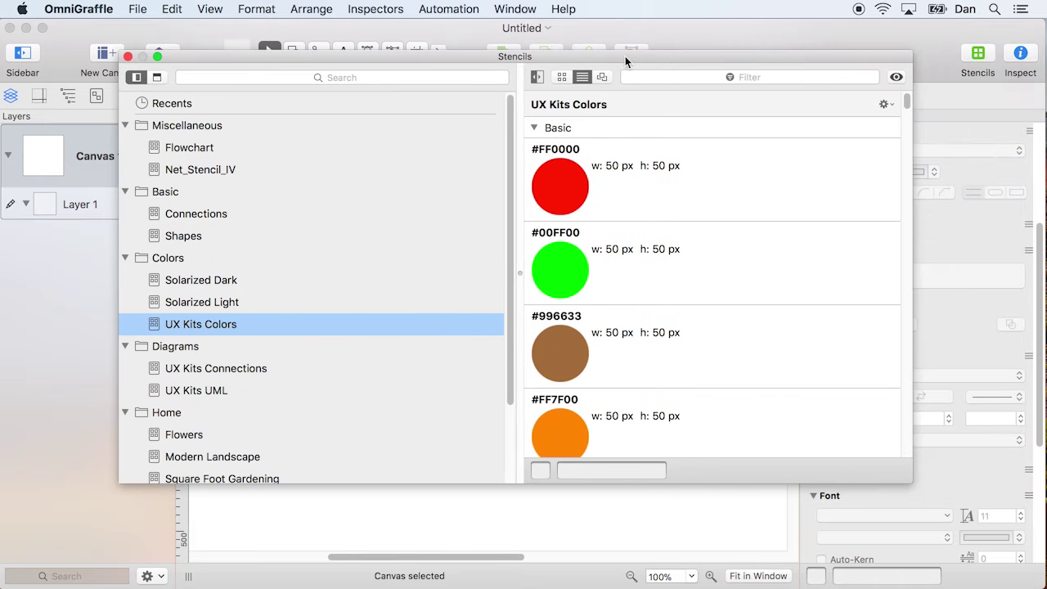
left_click(157, 77)
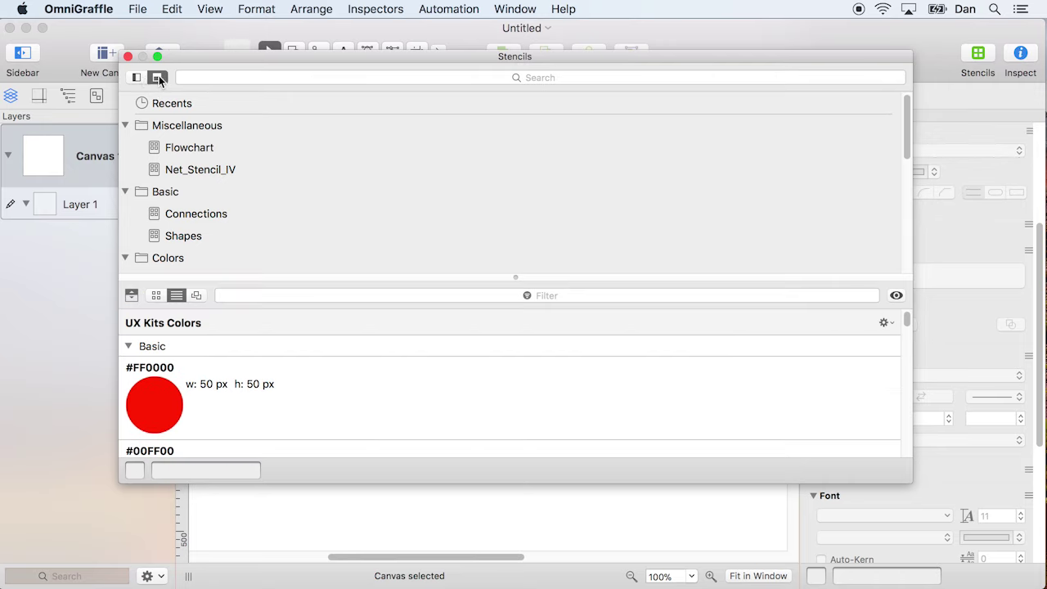
left_click(137, 77)
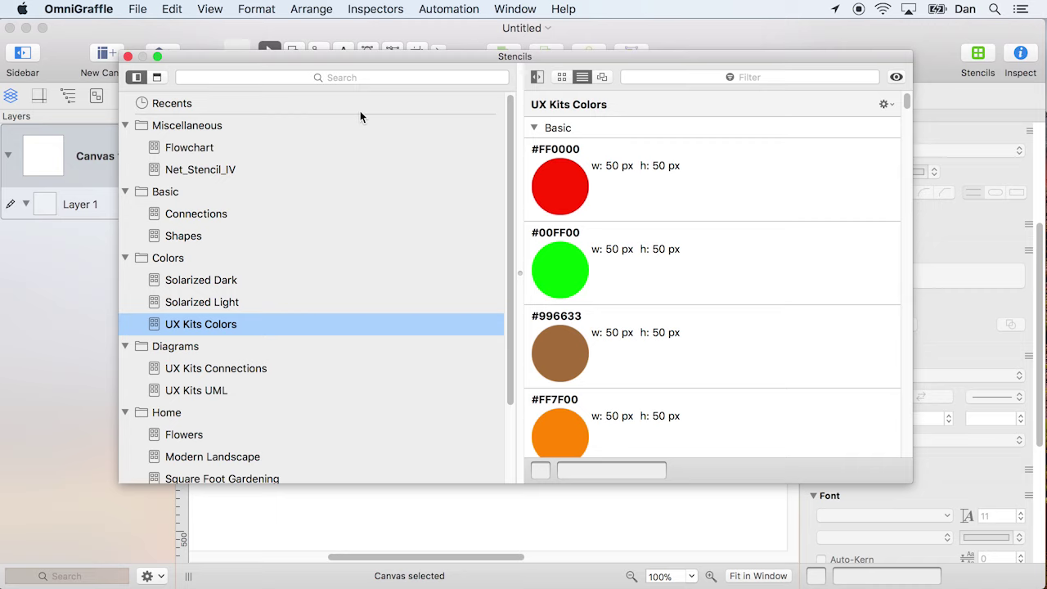
Step: Set the General preference Stencil Browser to Right Sidebar
left_click(128, 56)
left_click(90, 9)
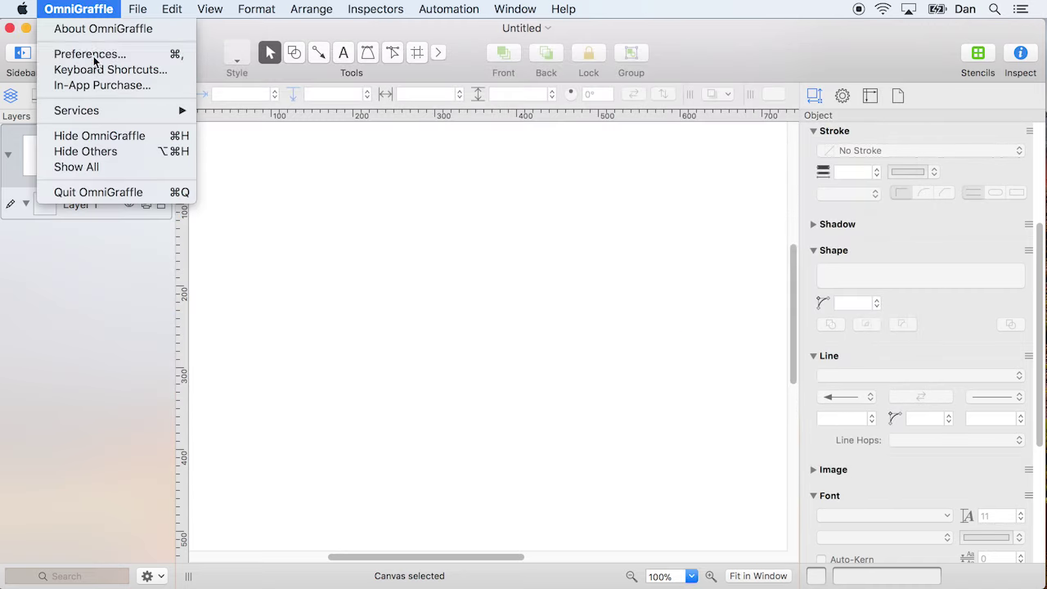
left_click(90, 53)
left_click(509, 368)
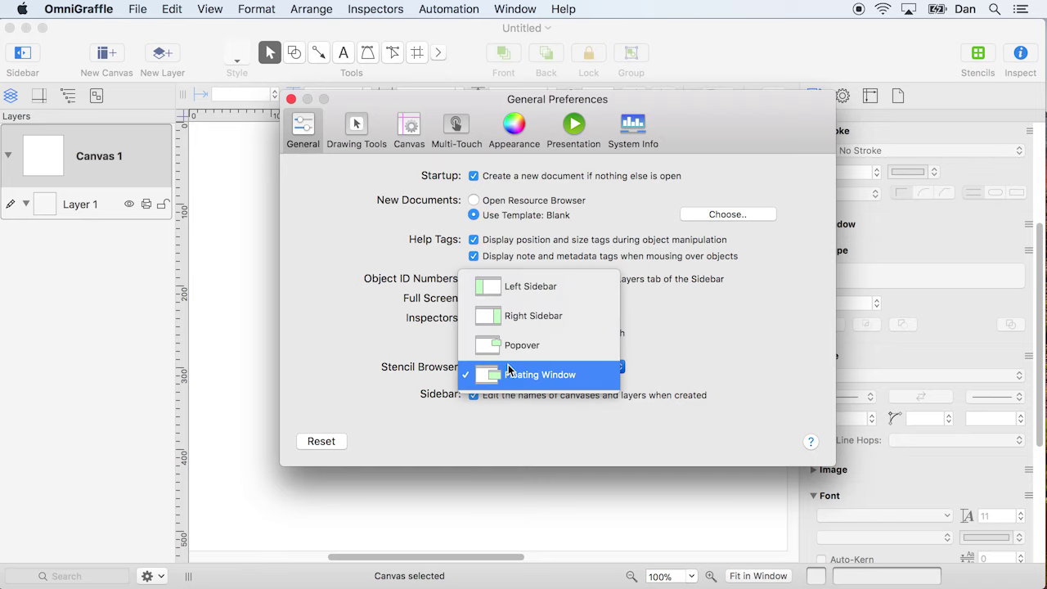
left_click(510, 321)
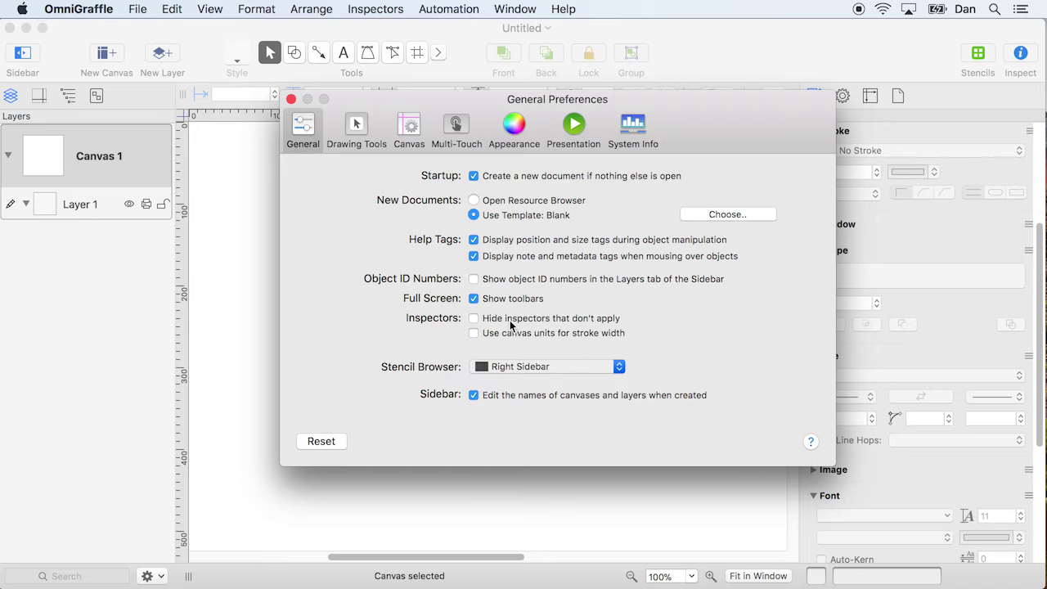
left_click(291, 99)
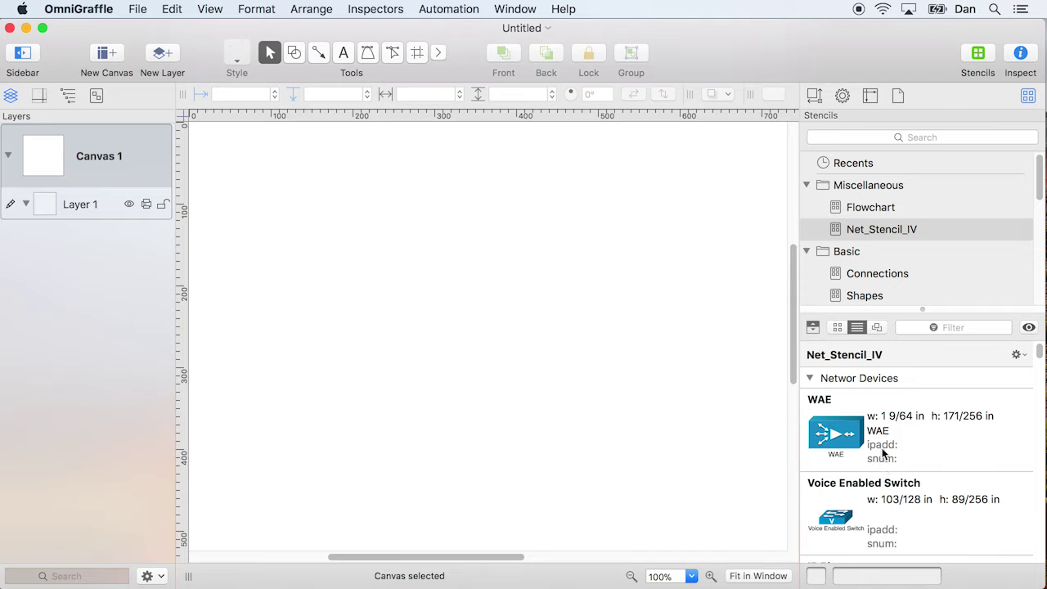
Step: Check the stencil display options without changes, then open the UX Kits Colors stencil
left_click(1028, 328)
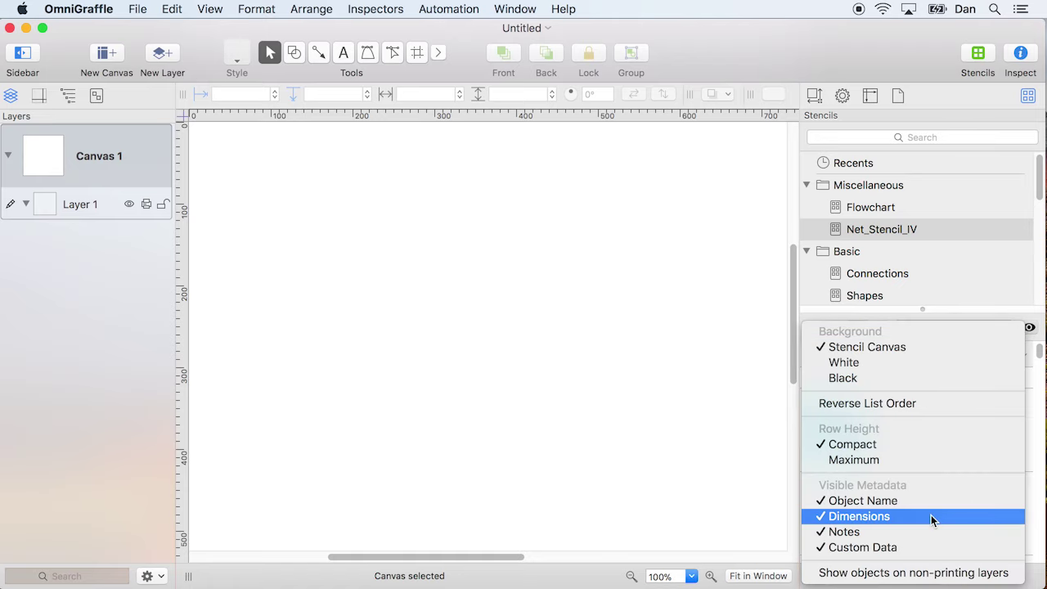
left_click(748, 366)
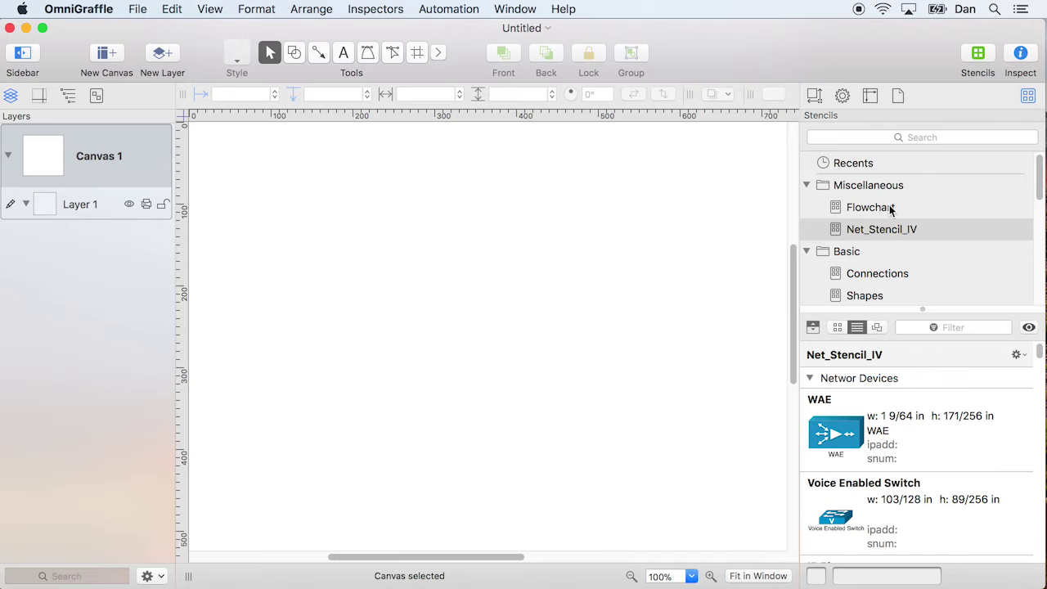
scroll(877, 283, "down", 3)
scroll(877, 284, "down", 3)
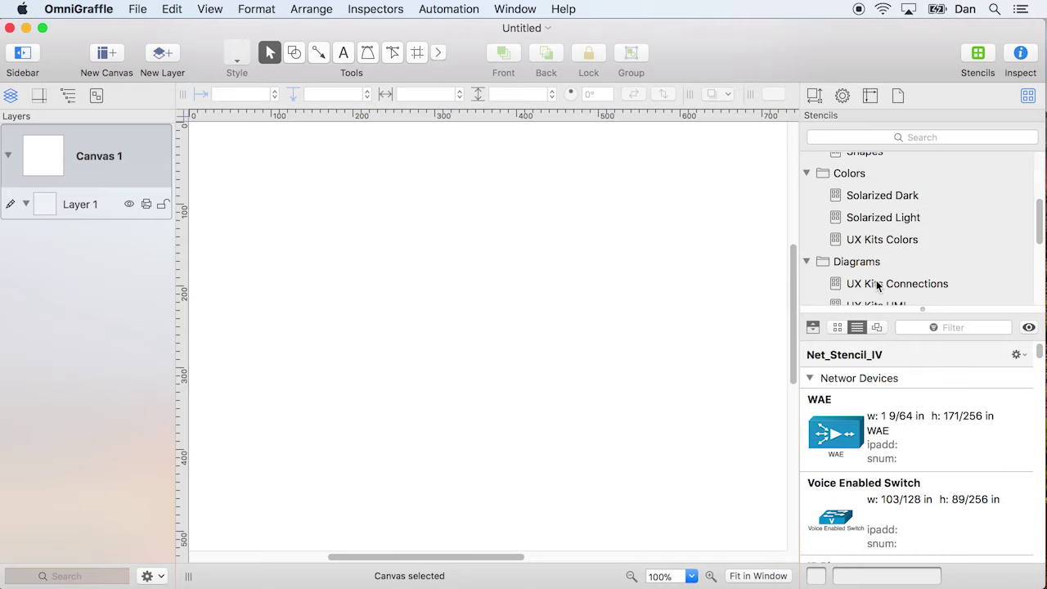
left_click(880, 240)
scroll(876, 502, "down", 5)
scroll(876, 505, "up", 4)
scroll(877, 509, "up", 2)
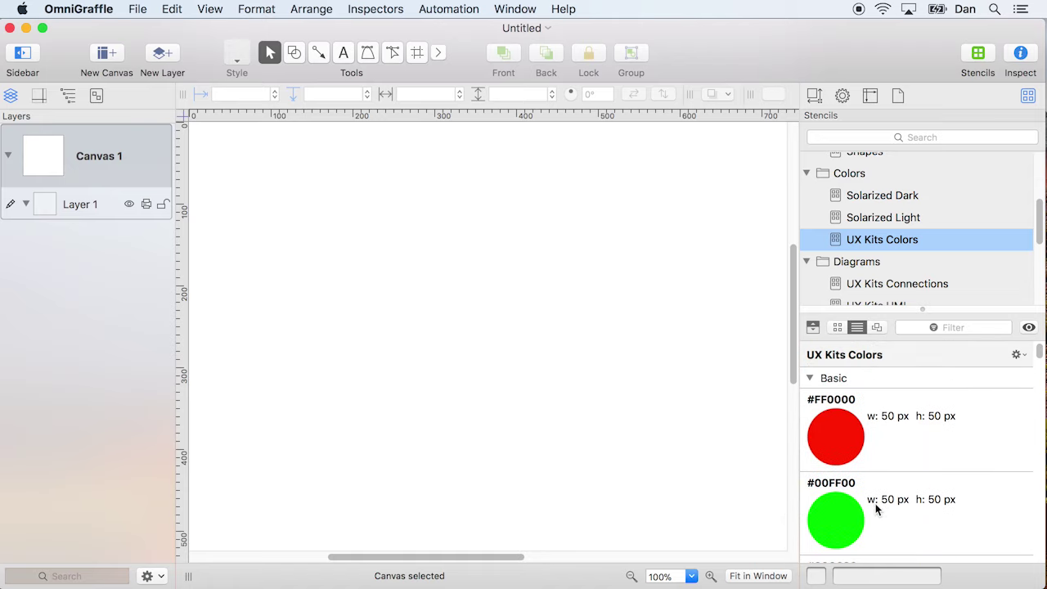
Step: Drag the #00FF00 circle from UX Kits Colors onto the canvas
left_click_drag(846, 532, 323, 214)
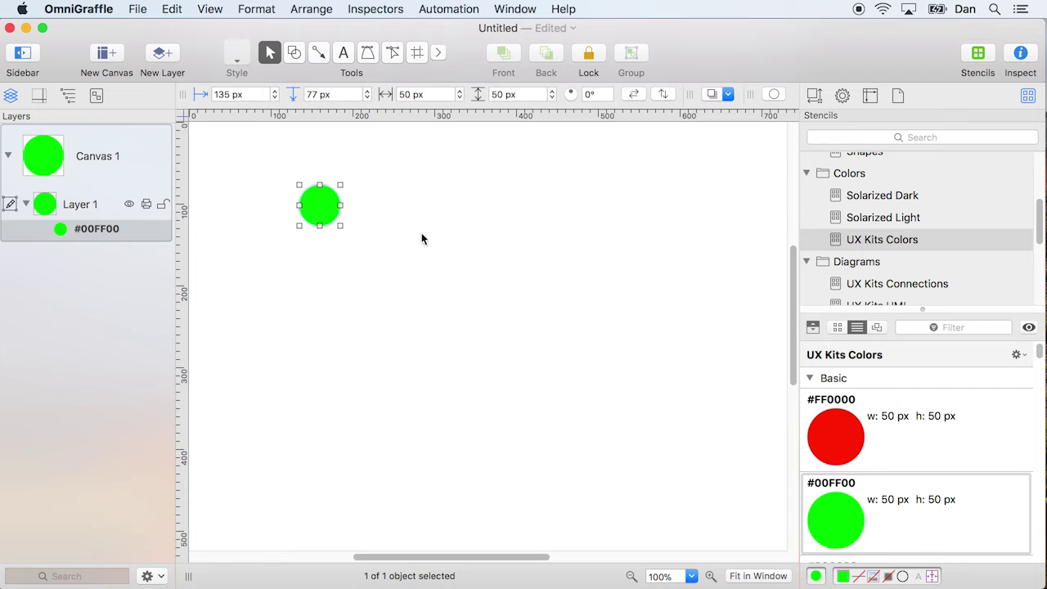
right_click(314, 211)
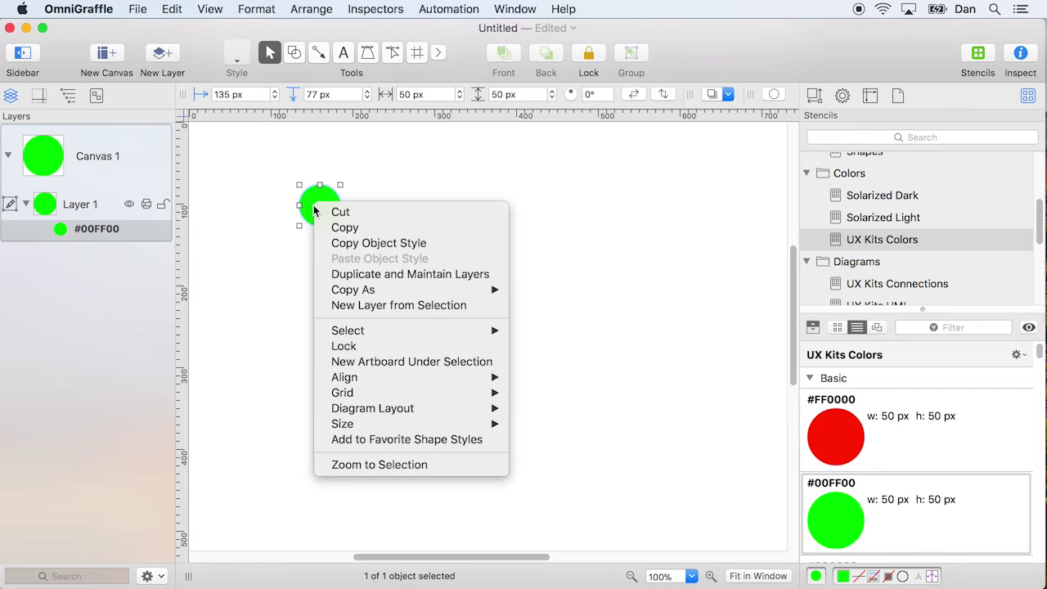
left_click(382, 169)
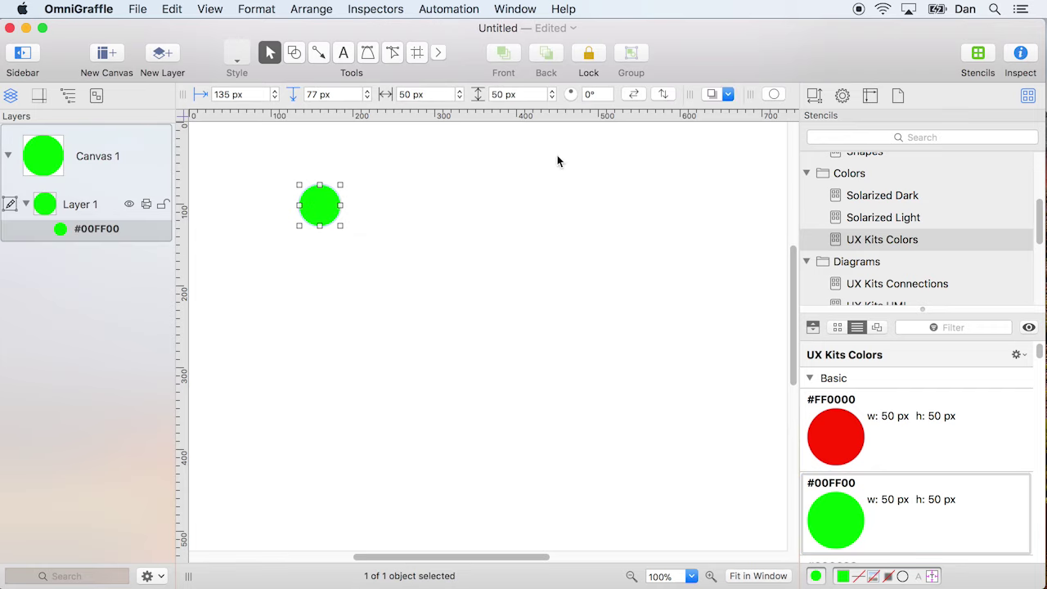
Step: Darken the circle's green fill with the colour picker's brightness slider
left_click(815, 95)
scroll(861, 144, "up", 5)
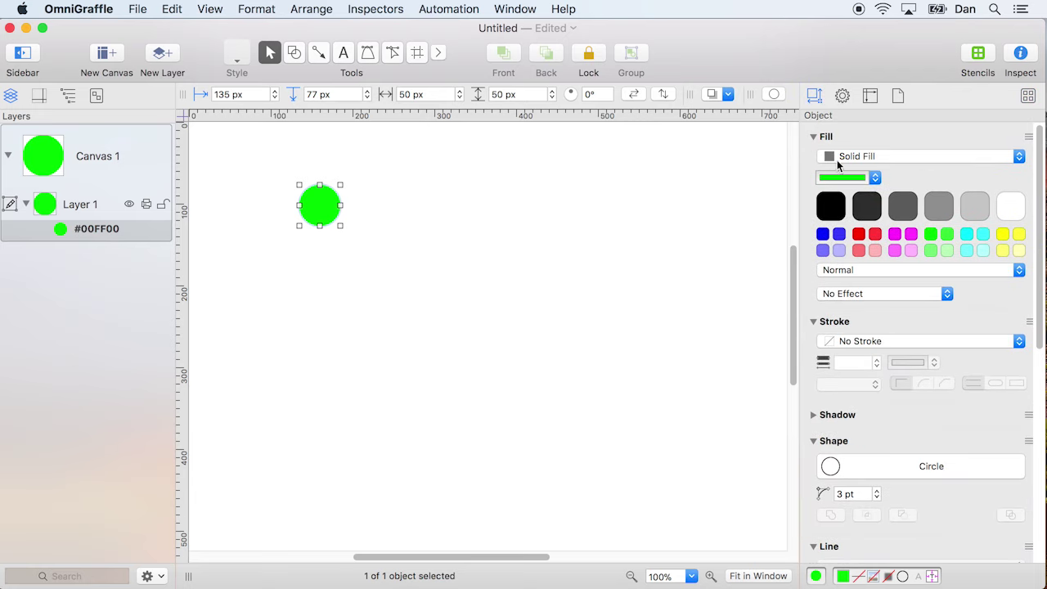
left_click(851, 178)
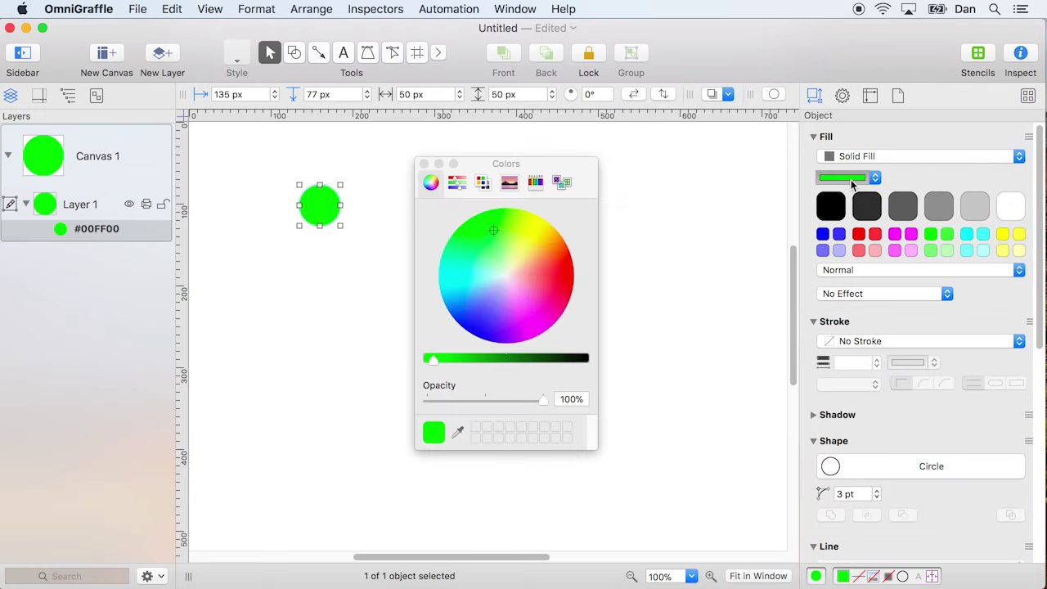
left_click_drag(434, 369, 479, 362)
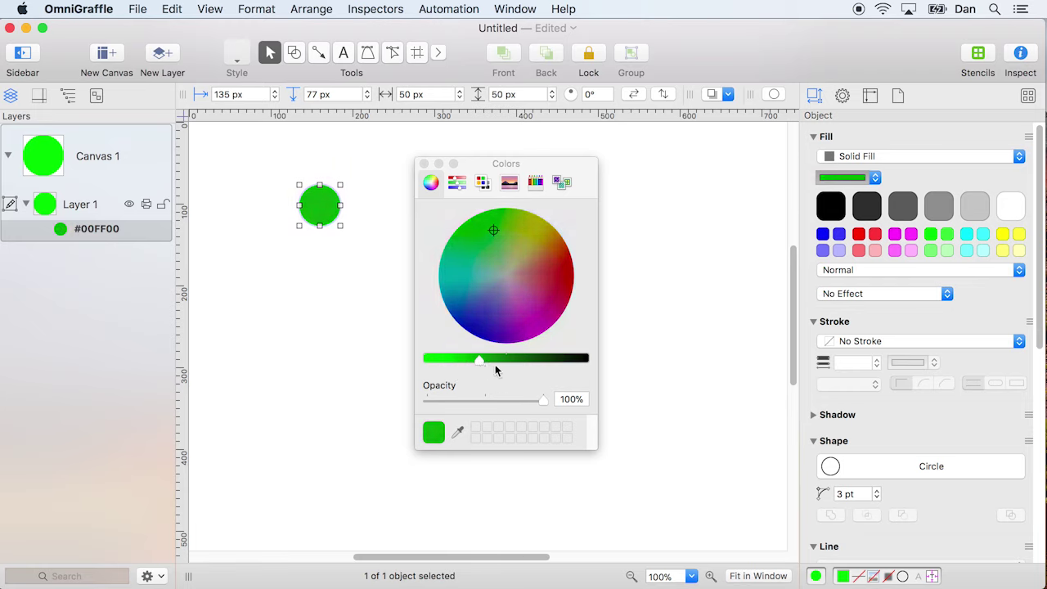
left_click(424, 164)
Step: Rename the circle object to 'Seattle Green'
double_click(103, 231)
type("Seattle Grea")
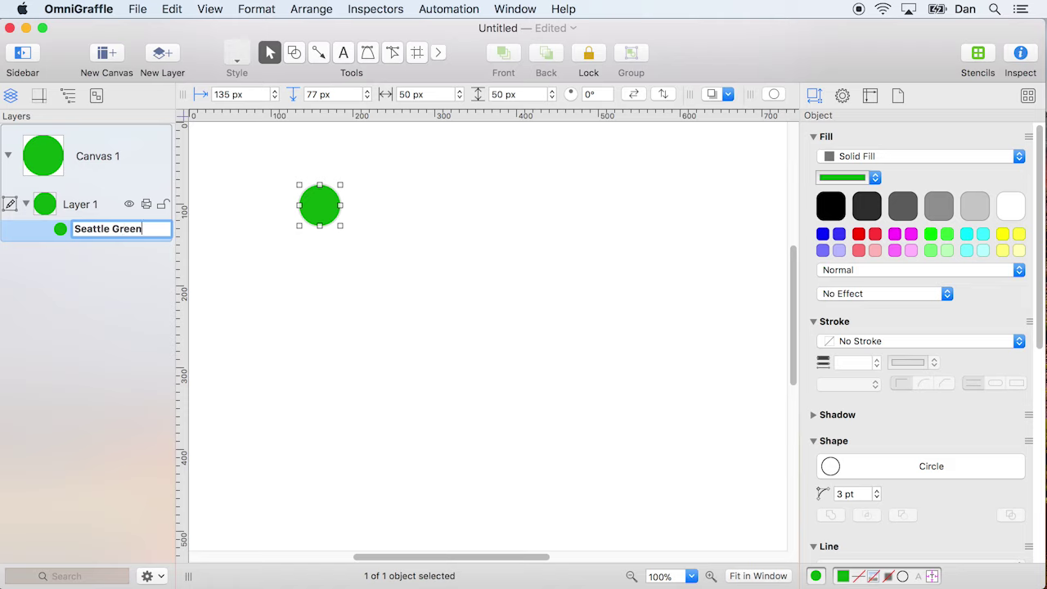
left_click(553, 344)
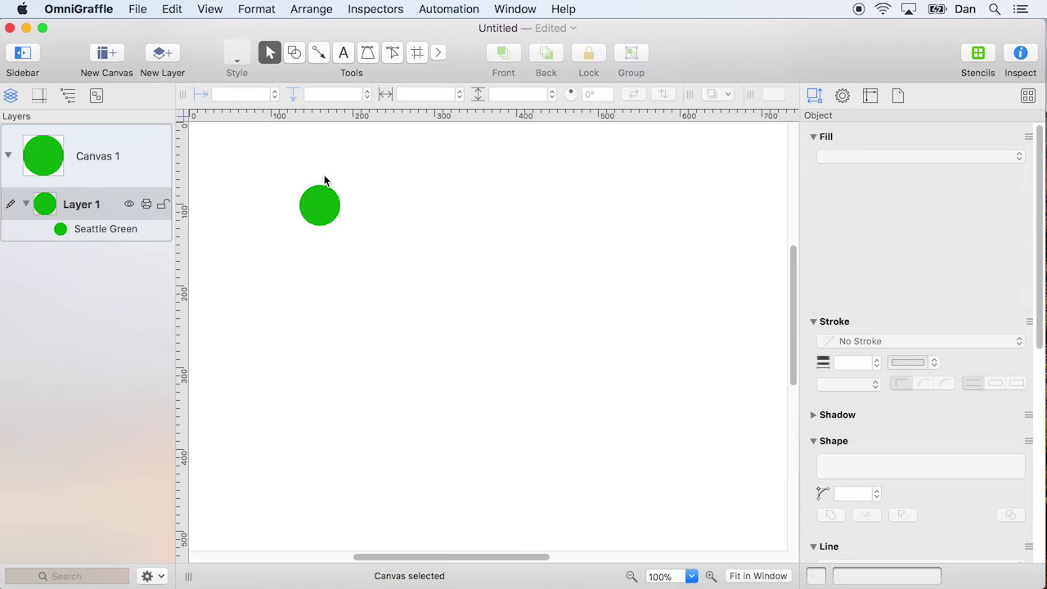
Step: Option-drag the selected Seattle Green circle into the UX Kits Colors stencil list
left_click(319, 205)
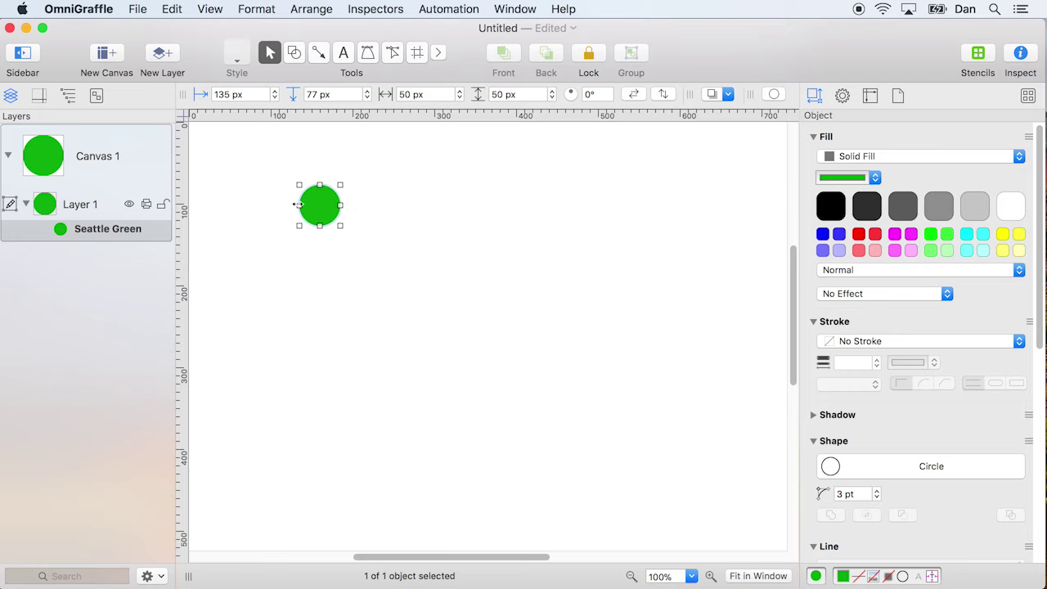
left_click(1028, 96)
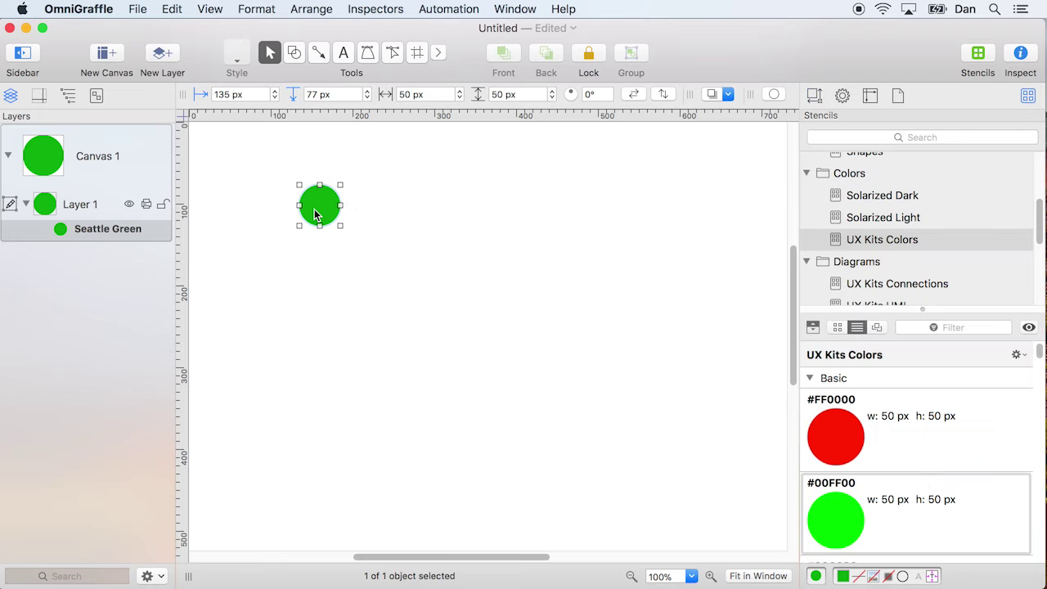
key("alt")
left_click_drag(318, 205, 883, 380)
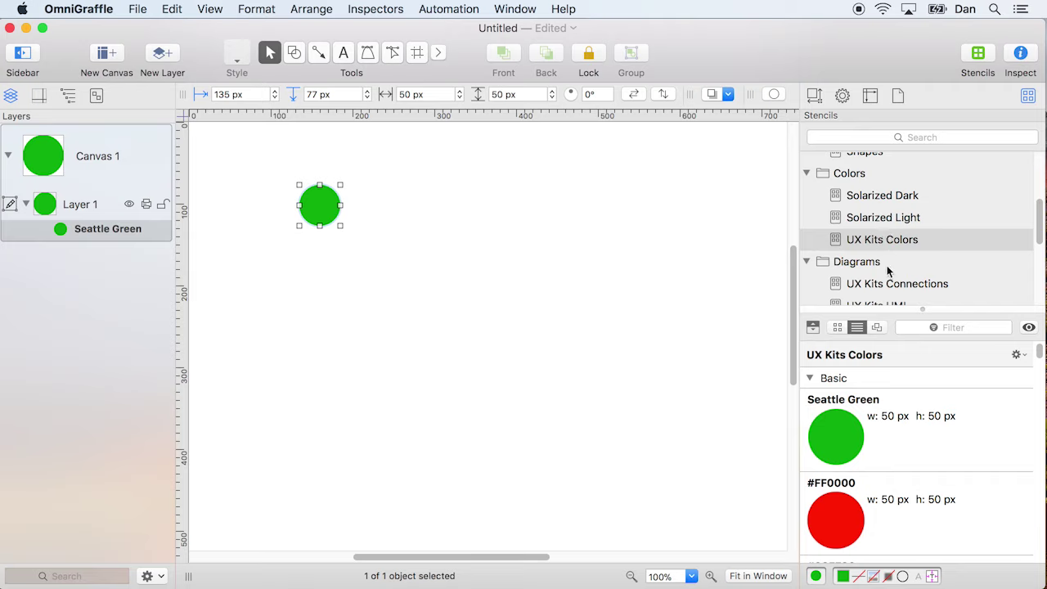
Step: Place an IP Phone from Net_Stencil_IV onto the canvas
scroll(887, 270, "up", 5)
left_click(861, 217)
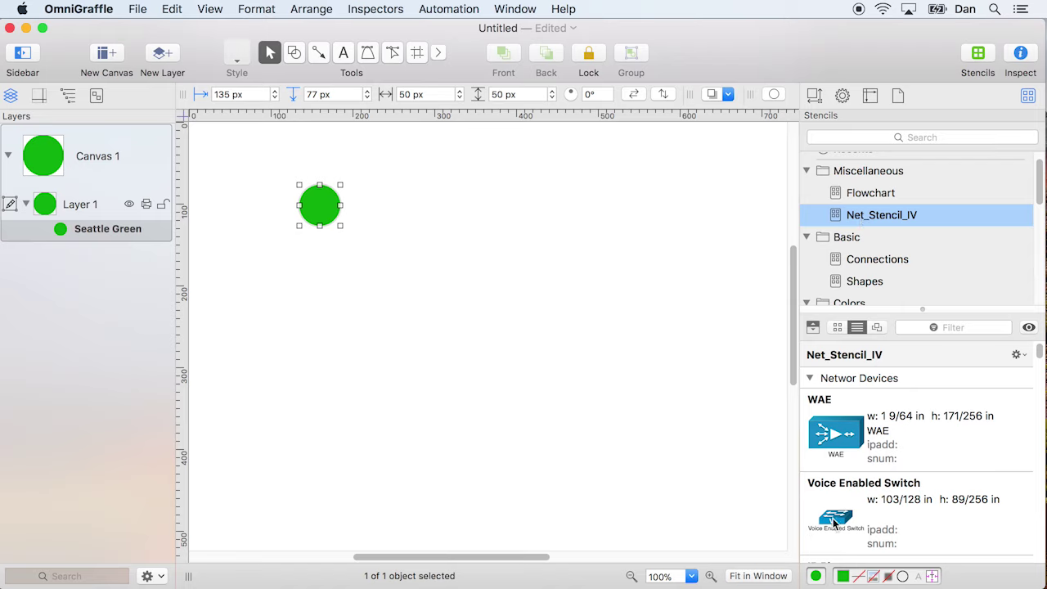
scroll(881, 548, "down", 2)
scroll(881, 548, "down", 1)
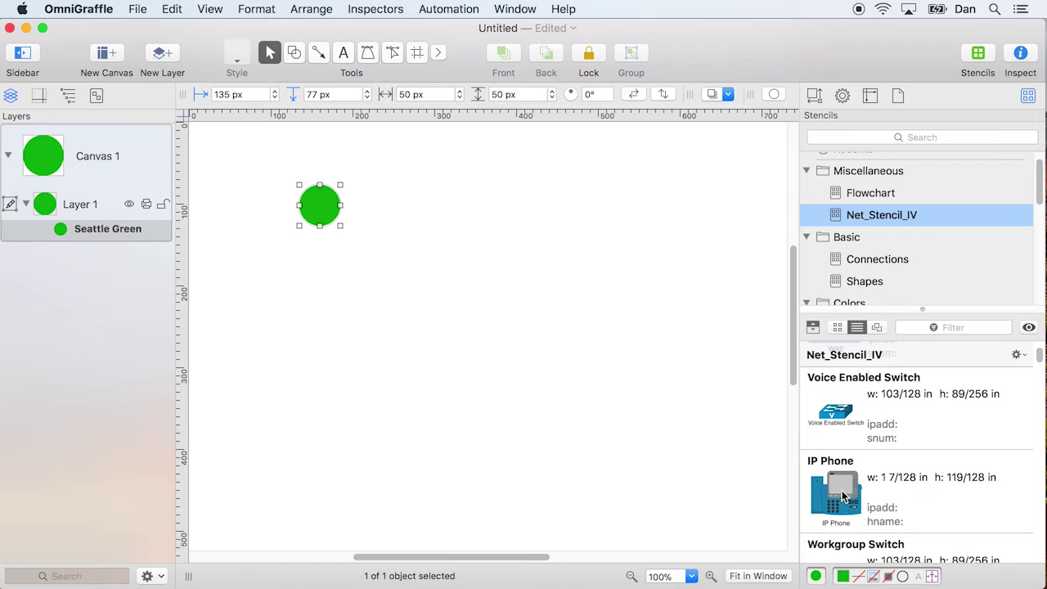
left_click_drag(838, 495, 344, 332)
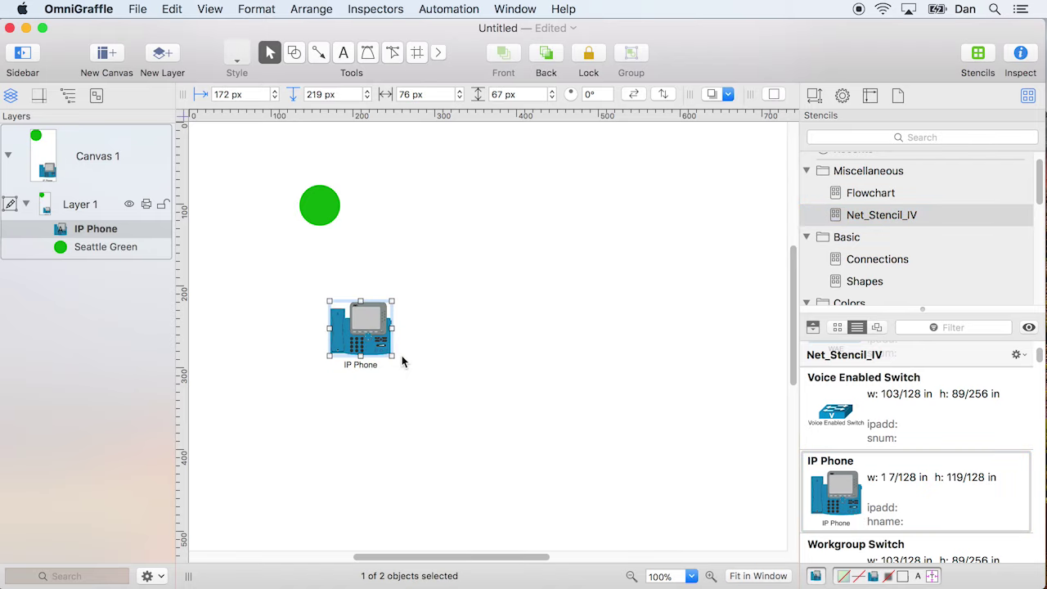
mouse_move(357, 319)
Step: Set the phone's ipadd object data to 10.0.0.2, then deselect it
left_click(839, 97)
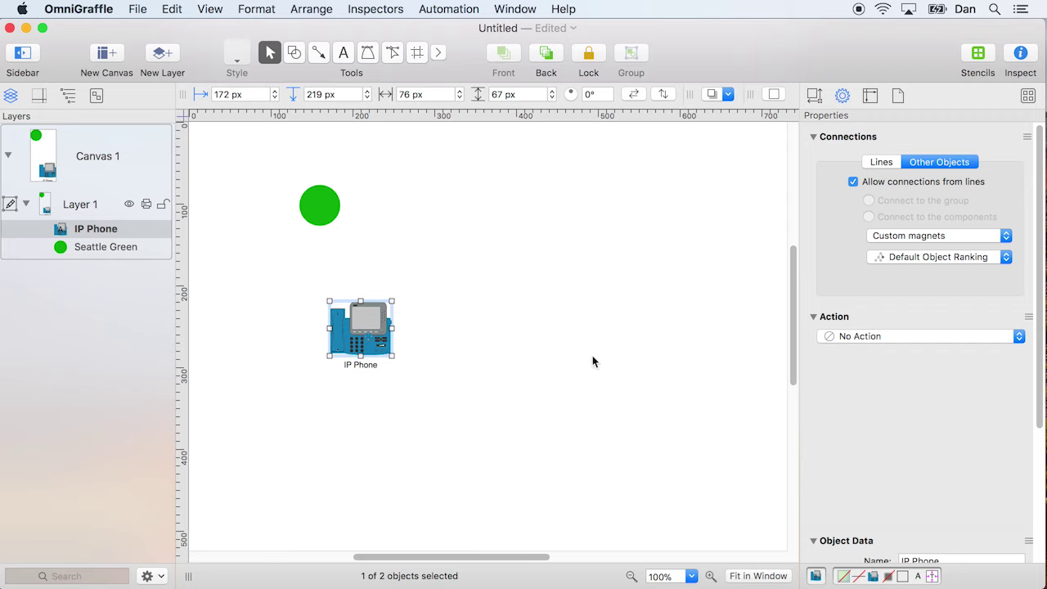
scroll(865, 497, "down", 4)
scroll(864, 495, "down", 2)
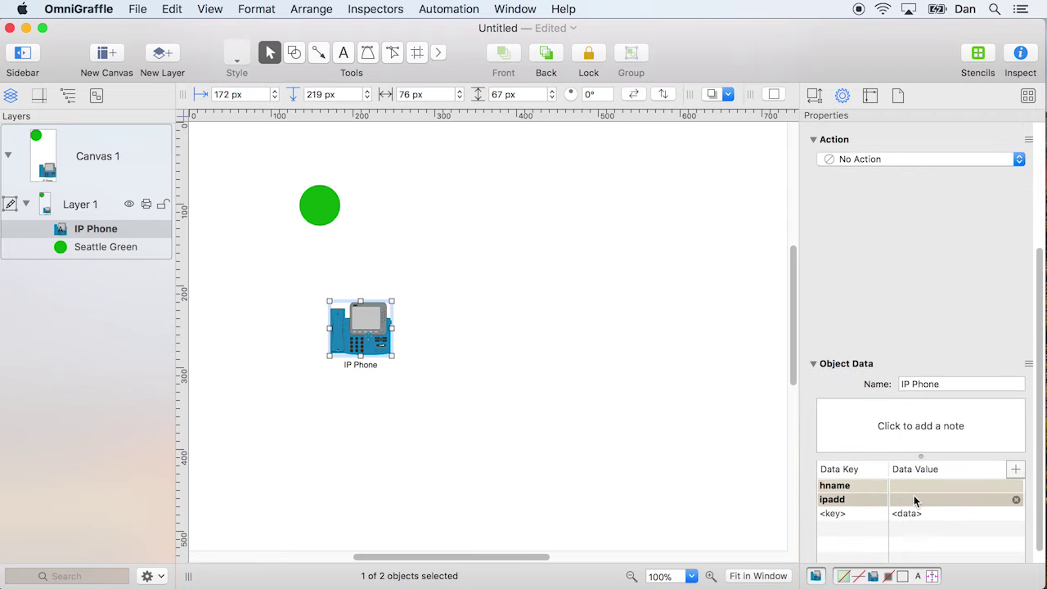
left_click(909, 500)
left_click(909, 499)
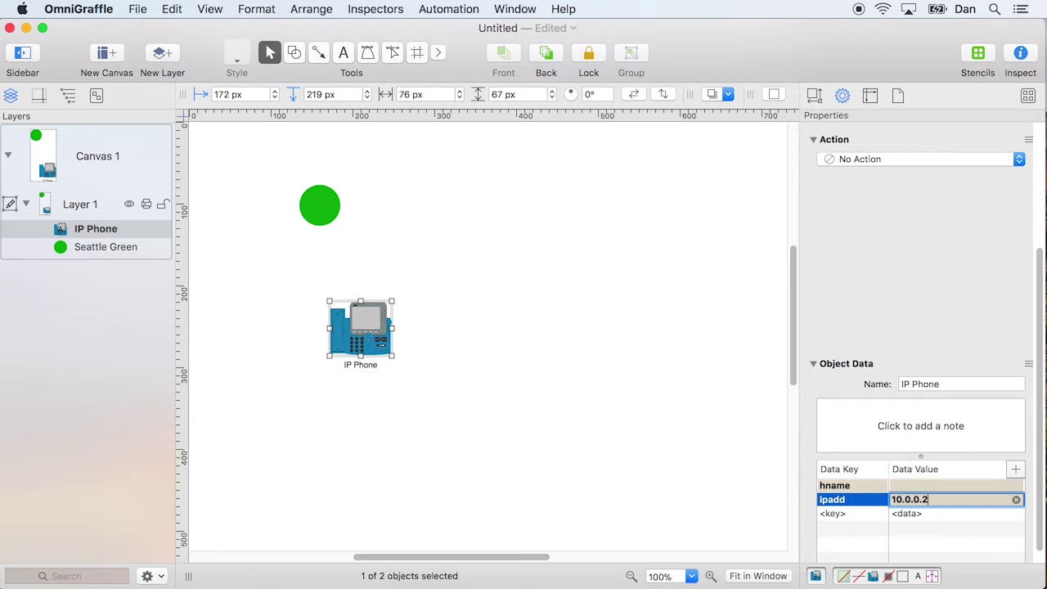
key("Return")
left_click(526, 338)
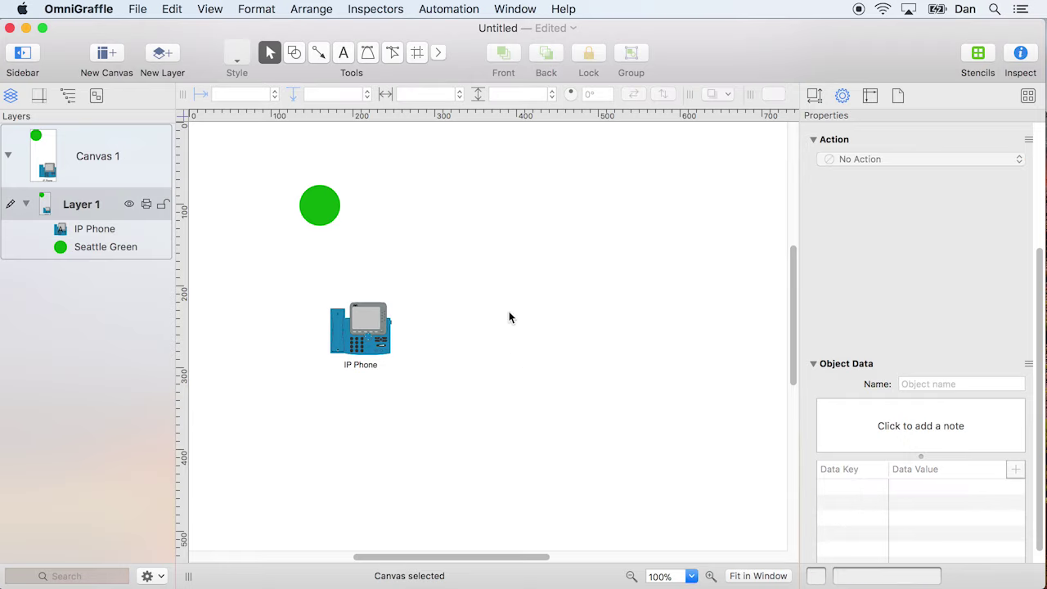
Step: Drag a Voice Enabled Switch onto the canvas and give its ipadd data the value 10.0.0.3
left_click(1028, 95)
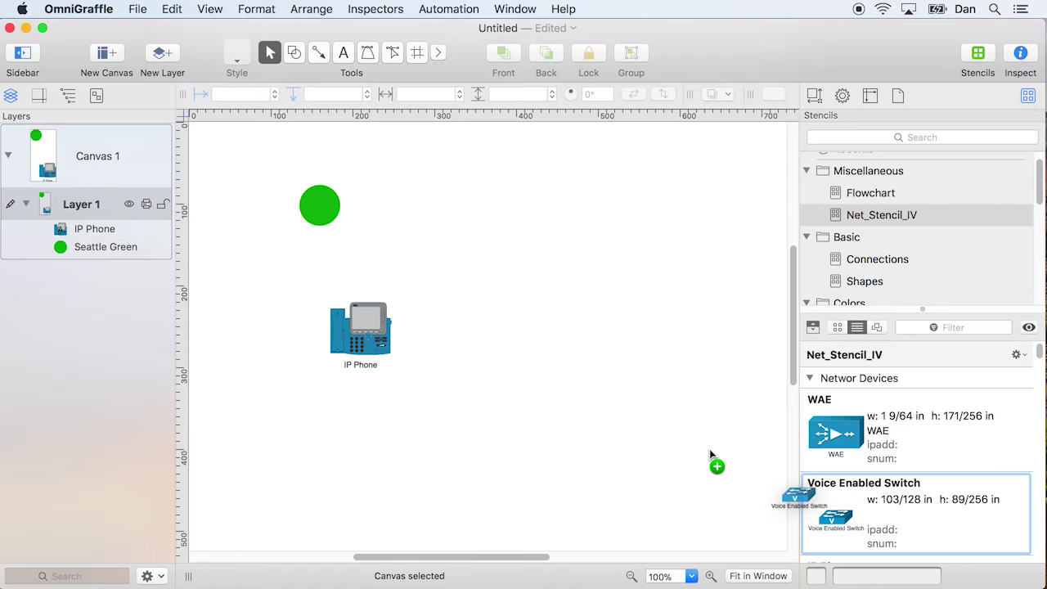
left_click_drag(676, 431, 513, 237)
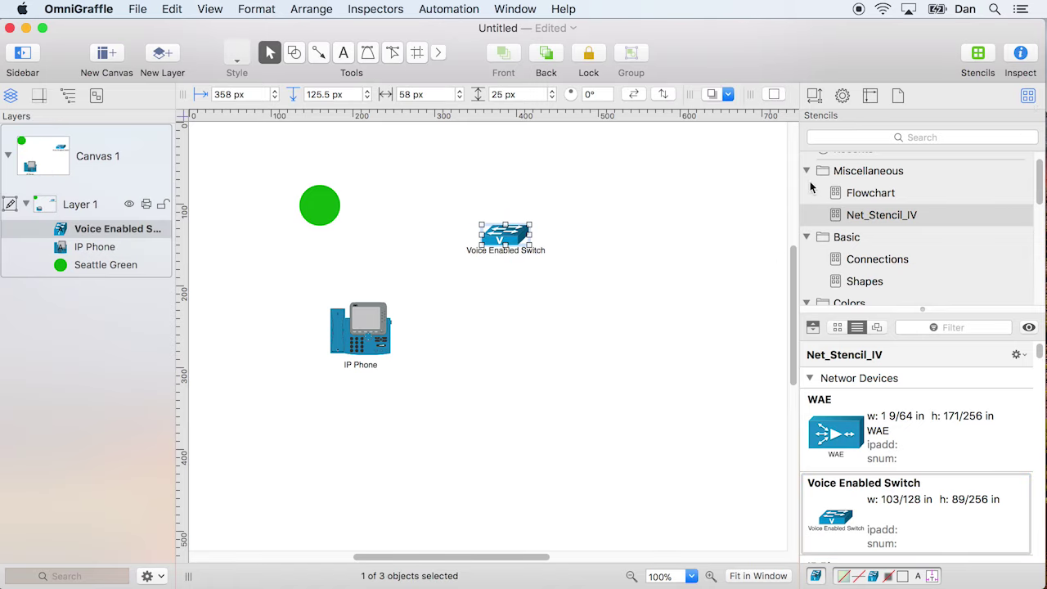
left_click(842, 95)
left_click(897, 500)
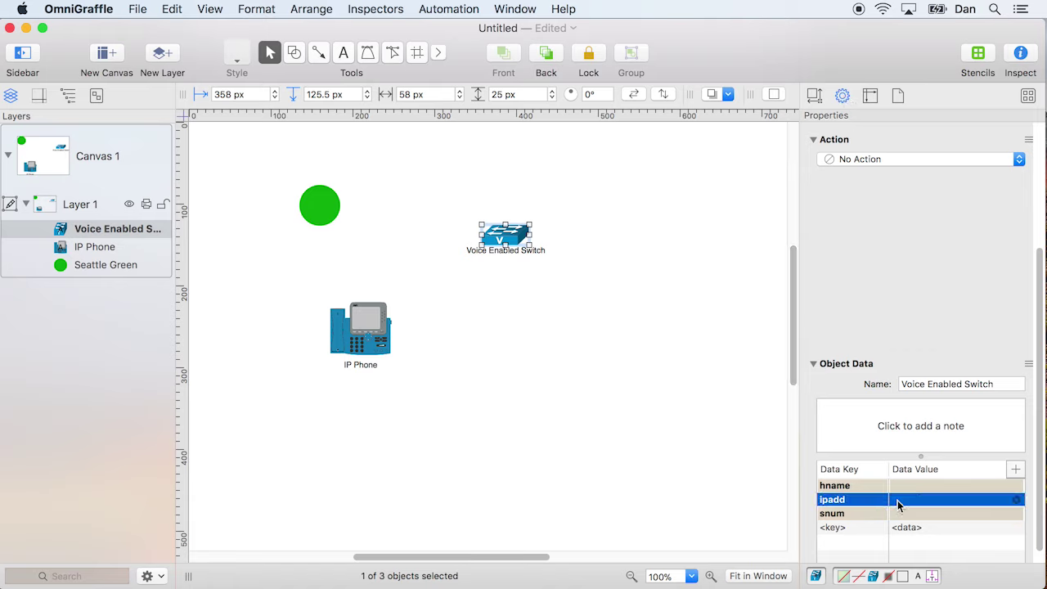
left_click(898, 499)
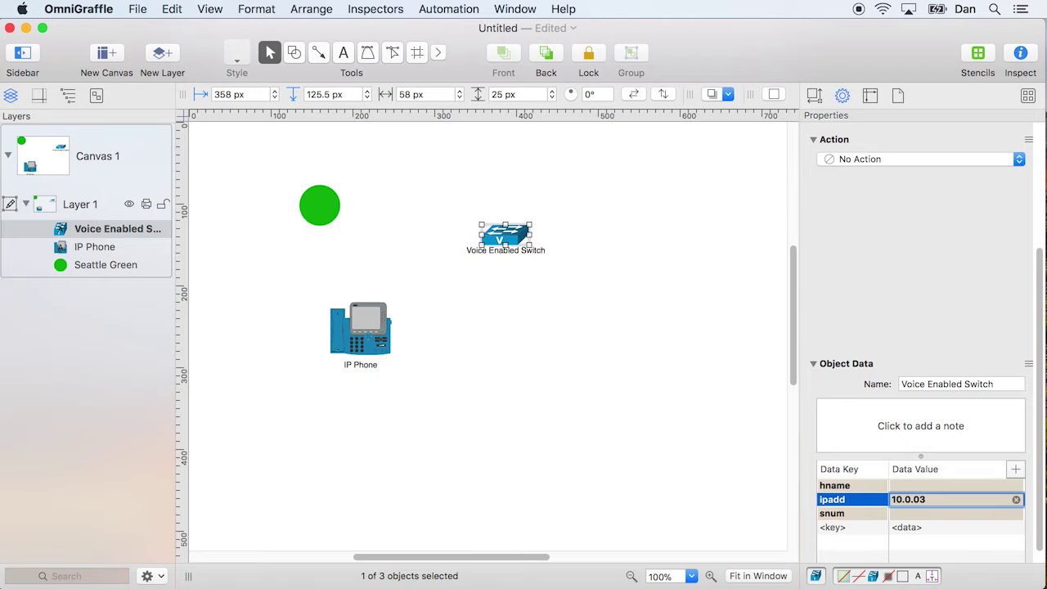
key("Return")
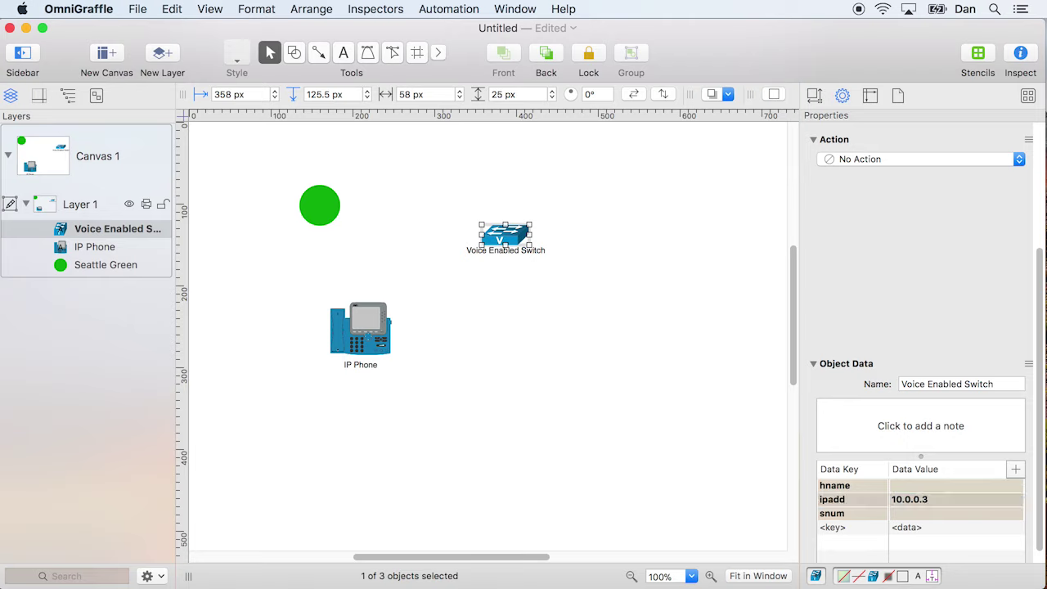
left_click(553, 363)
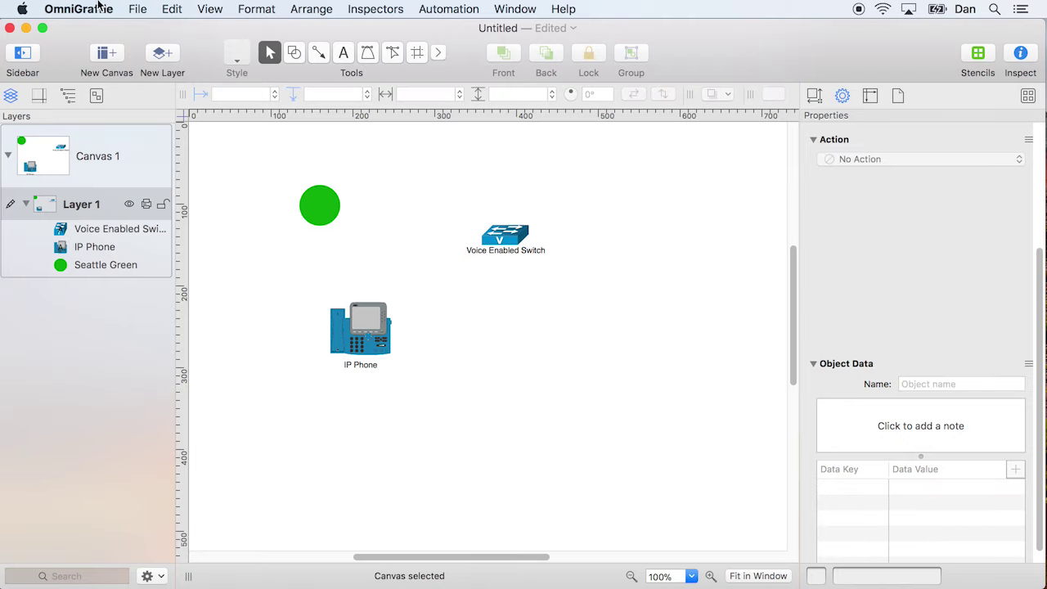
Step: Change the General preference Stencil Browser to Left Sidebar
left_click(96, 7)
left_click(96, 54)
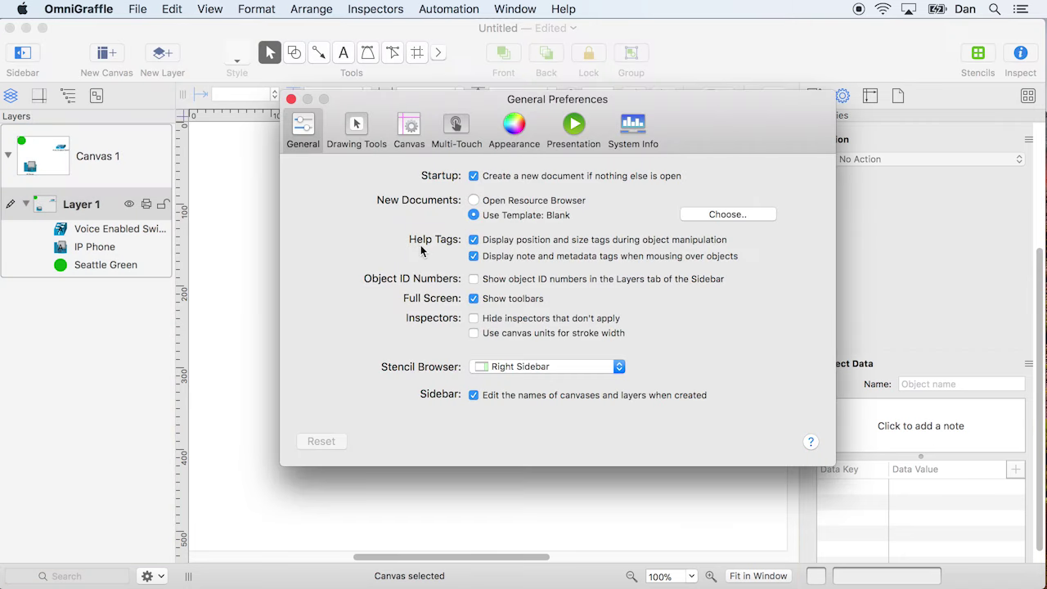
left_click(522, 368)
left_click(510, 344)
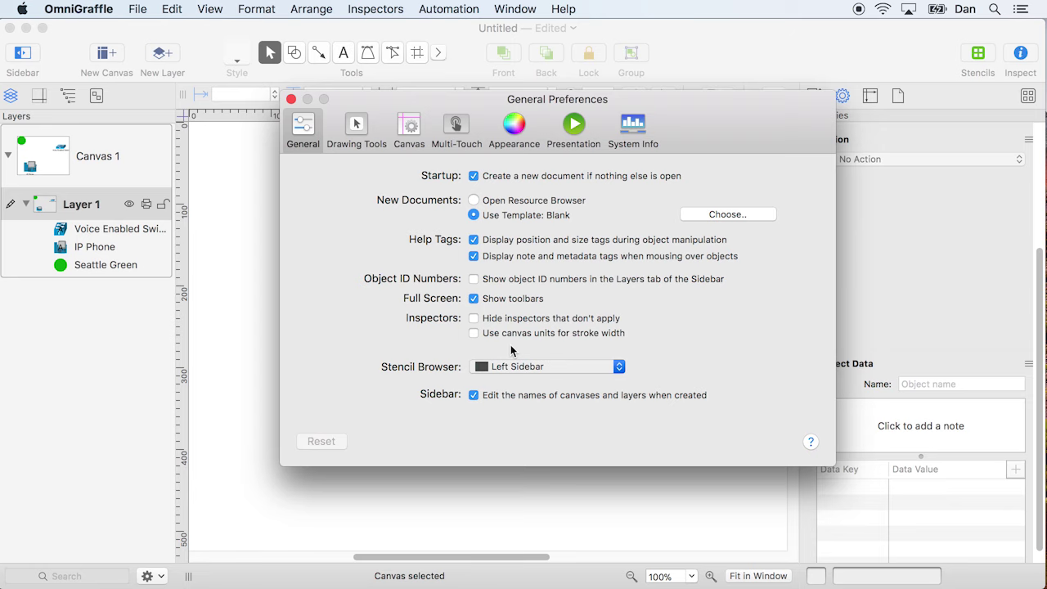
left_click(291, 100)
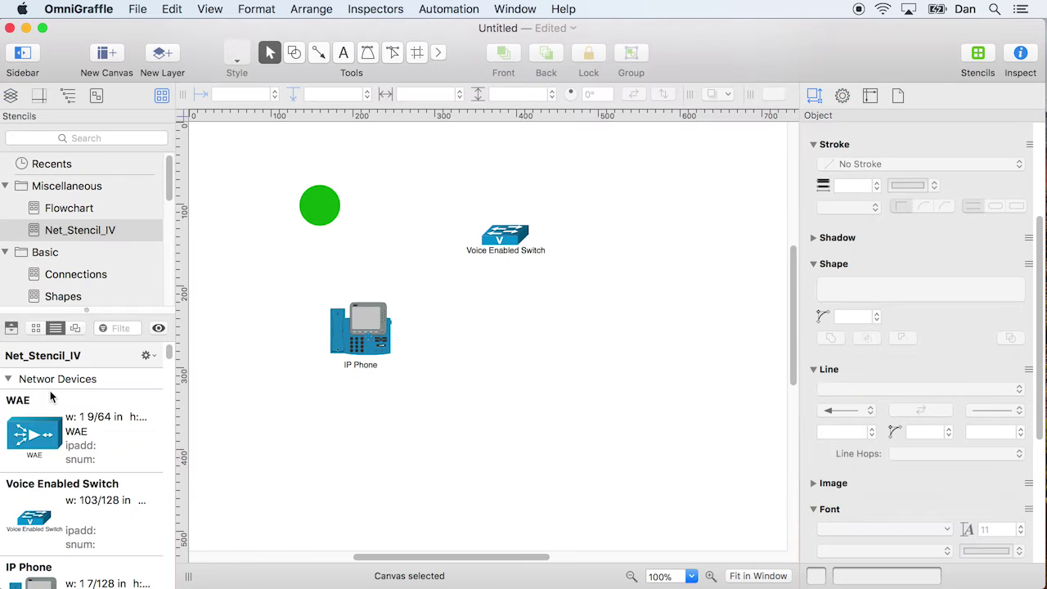
Step: Place a second IP Phone, edit its ipadd data, and show the Flowchart stencil
scroll(74, 495, "down", 3)
left_click_drag(32, 512, 481, 337)
left_click(843, 96)
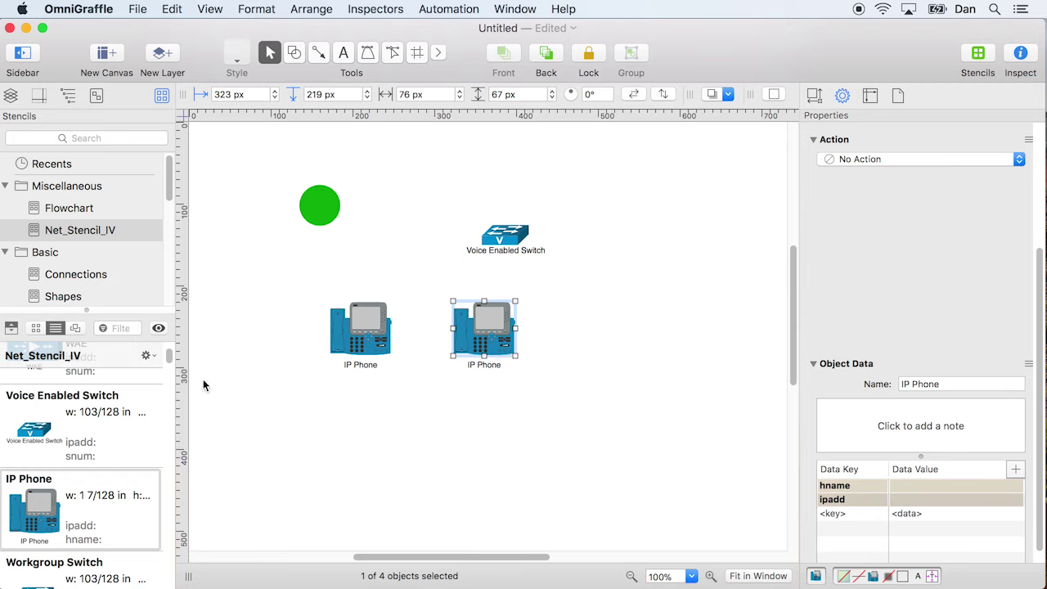
double_click(902, 499)
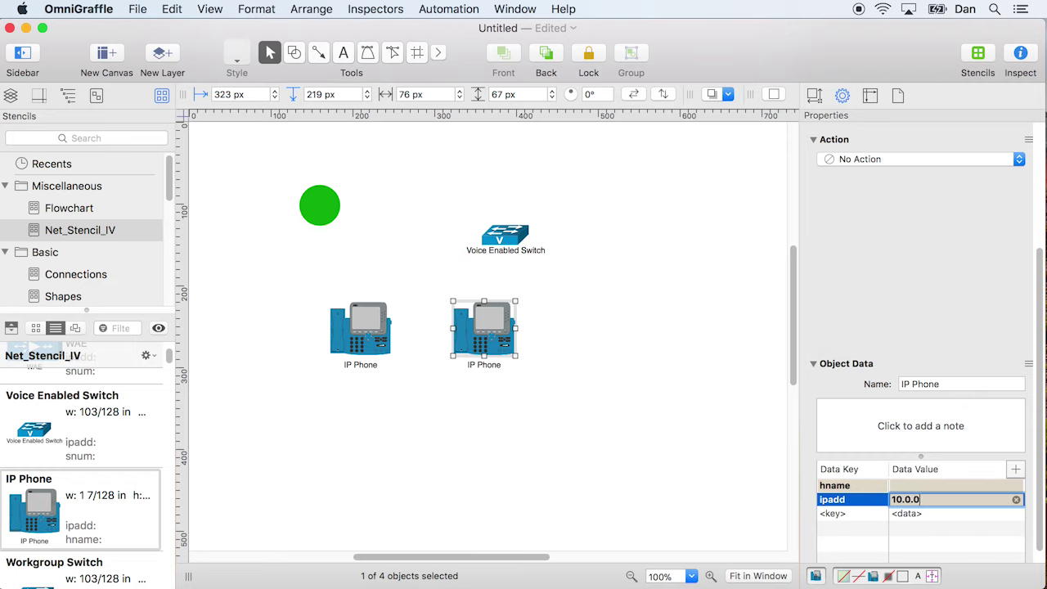
left_click(541, 443)
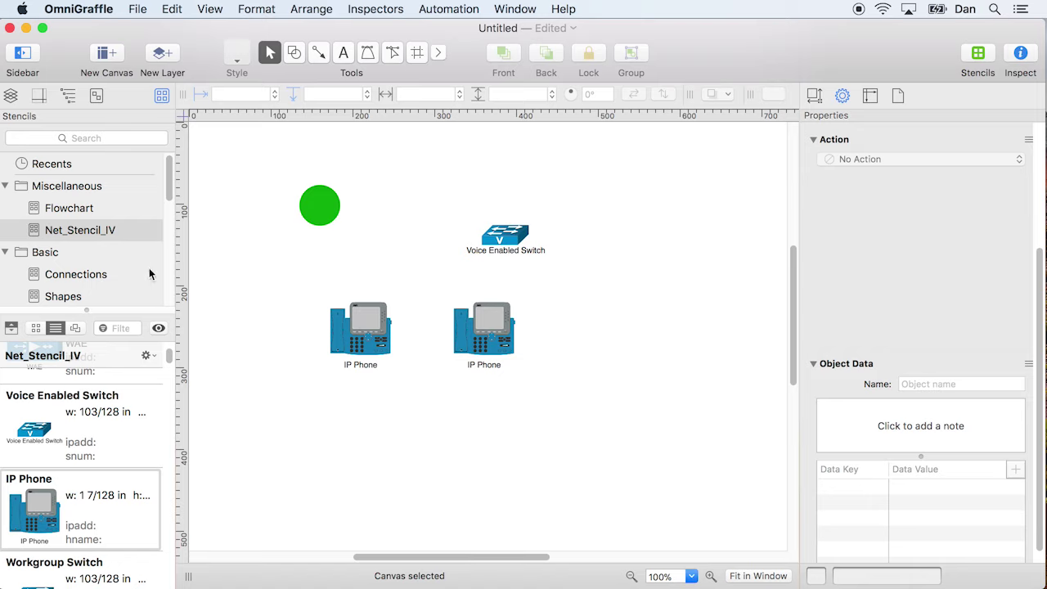
left_click(75, 209)
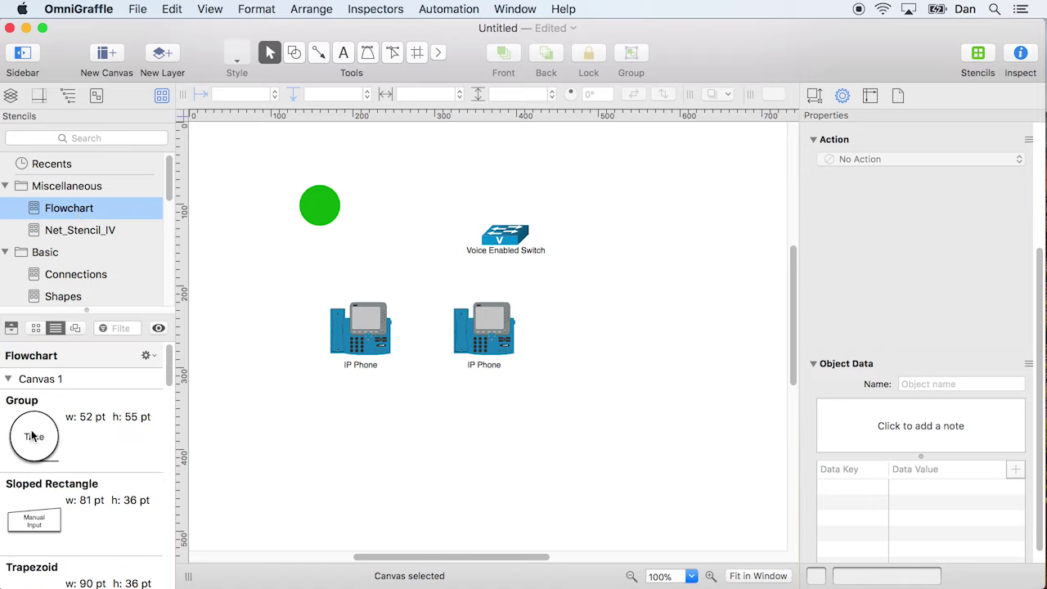
Step: Place a Flowchart Document shape on the canvas and fill it light green
scroll(62, 509, "down", 1)
scroll(61, 508, "down", 5)
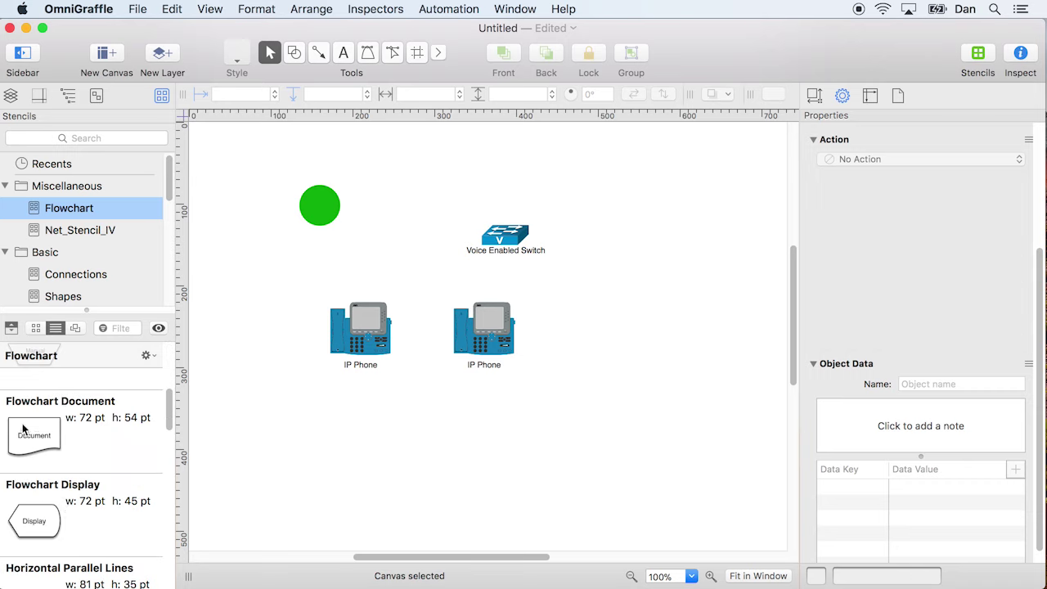
left_click_drag(25, 429, 475, 173)
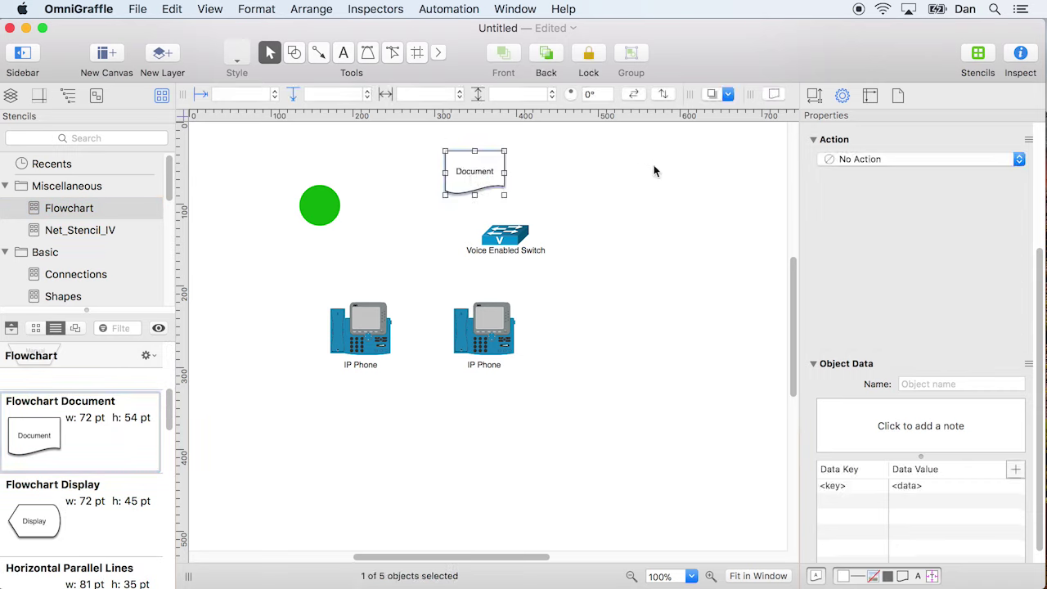
left_click(813, 96)
scroll(855, 282, "up", 5)
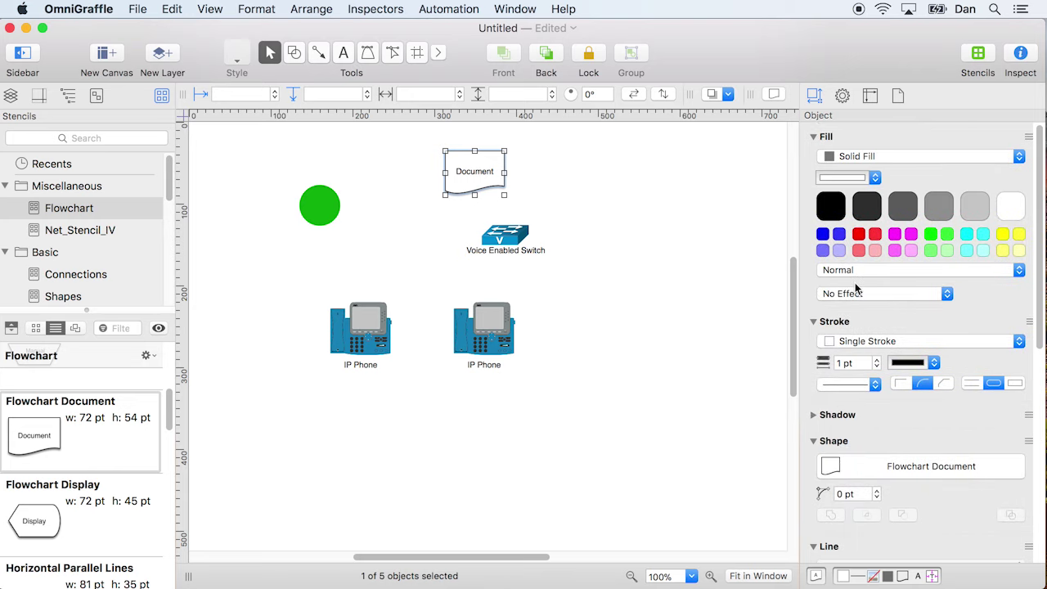
left_click(947, 250)
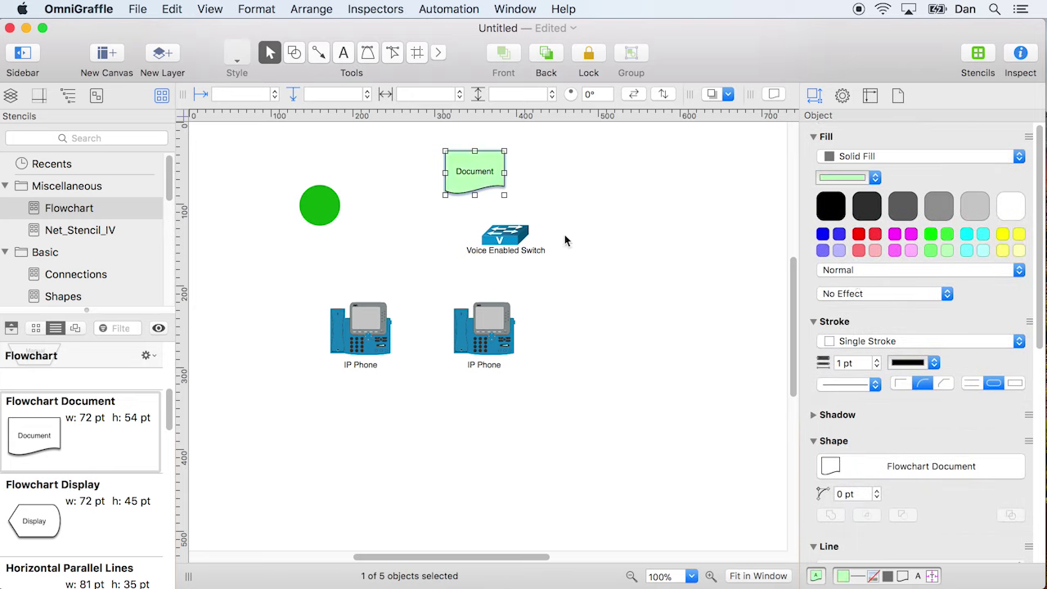
Step: Add a Disk cylinder beside it with a light cyan fill
scroll(133, 520, "down", 3)
scroll(133, 521, "down", 2)
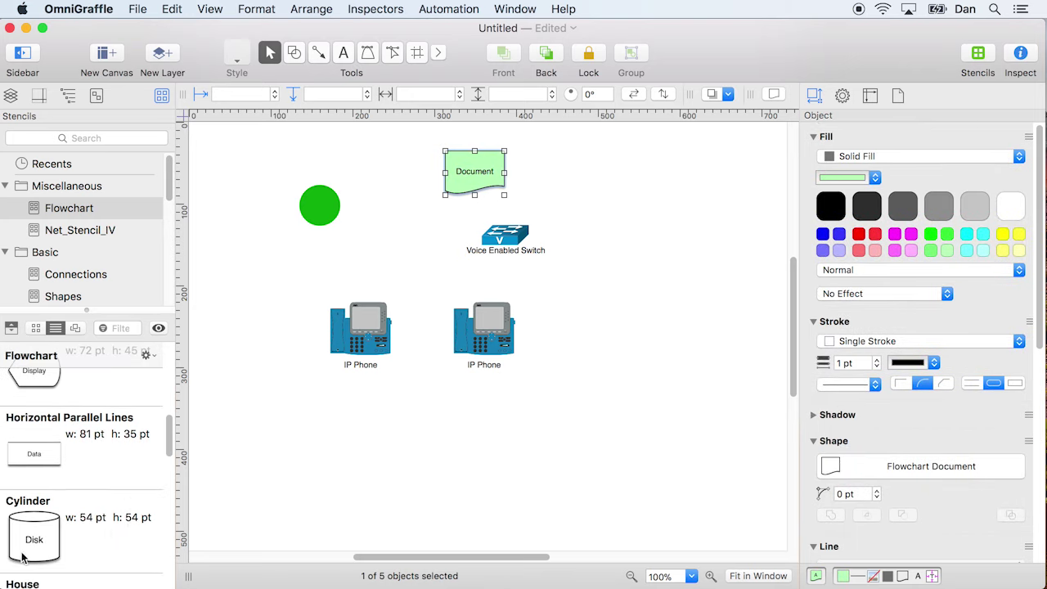
mouse_move(32, 542)
left_mouse_down()
mouse_move(690, 183)
mouse_move(592, 175)
mouse_move(584, 185)
left_mouse_up()
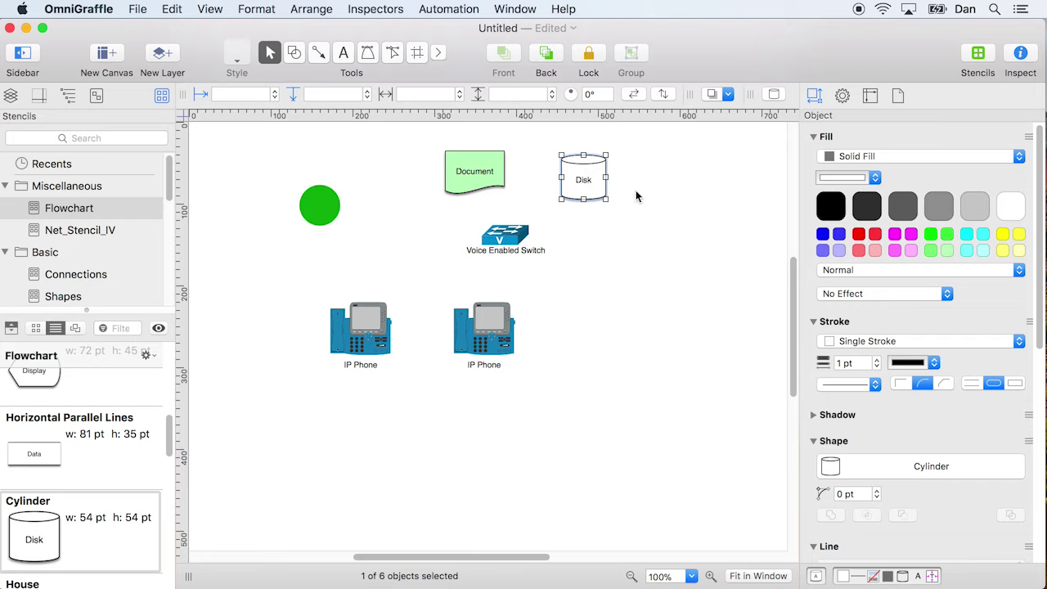
left_click(982, 251)
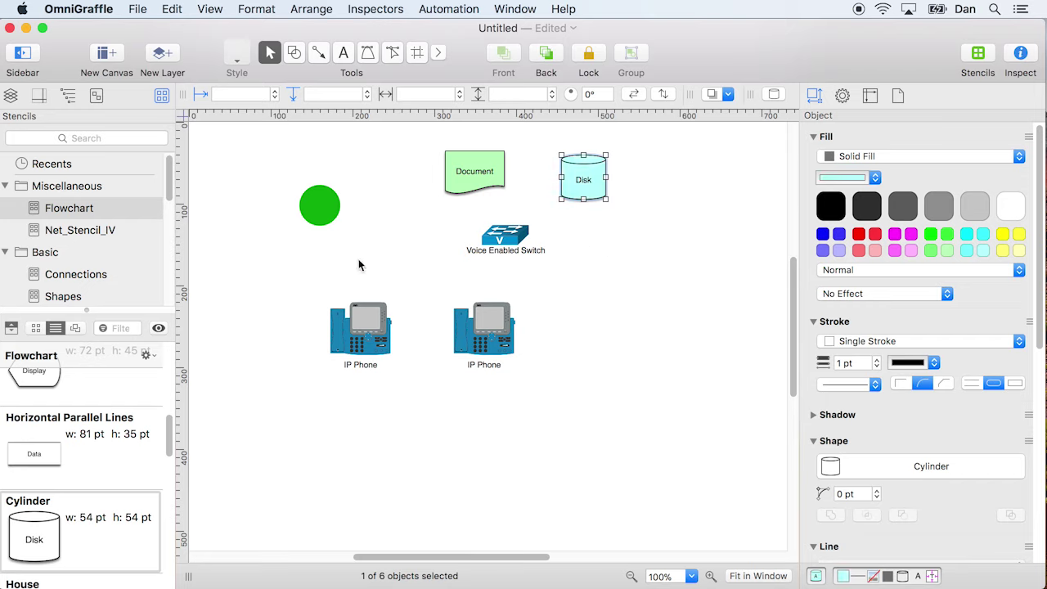
Step: Add a House "A" shape with a light yellow fill and redisplay the Flowchart shapes
scroll(86, 559, "down", 3)
mouse_move(34, 499)
left_mouse_down()
mouse_move(723, 253)
mouse_move(652, 181)
left_mouse_up()
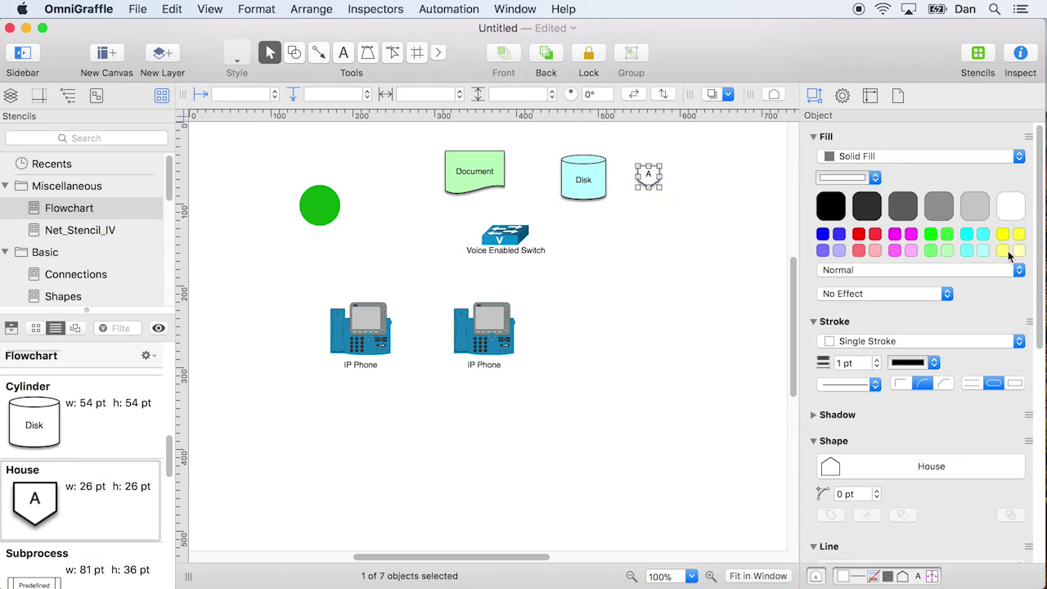
left_click(1010, 252)
mouse_move(522, 254)
left_click(69, 211)
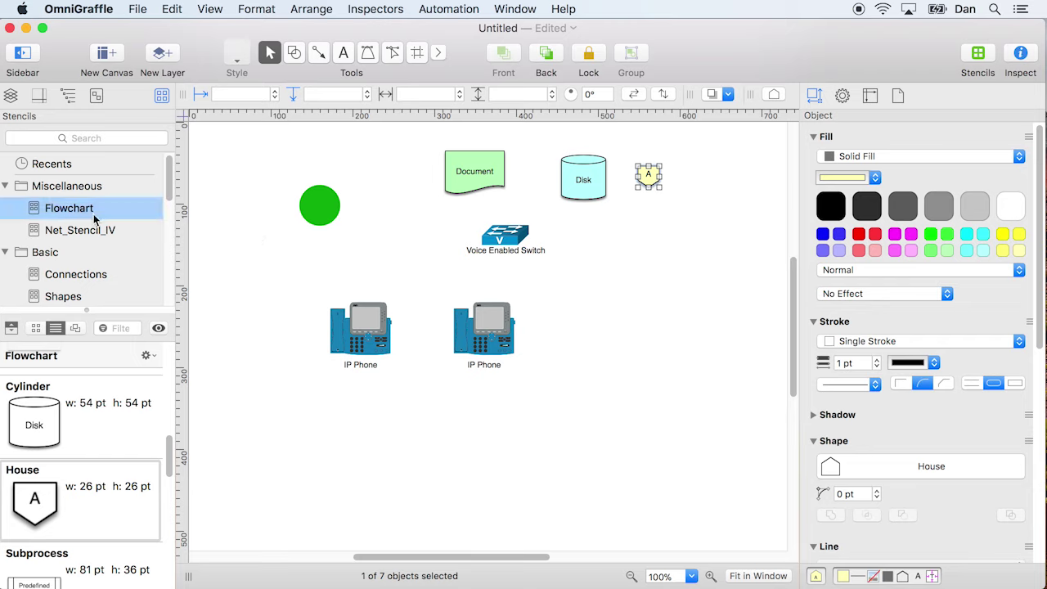
Step: Show the Connections stencil alongside Flowchart in the stencil library
scroll(103, 286, "down", 1)
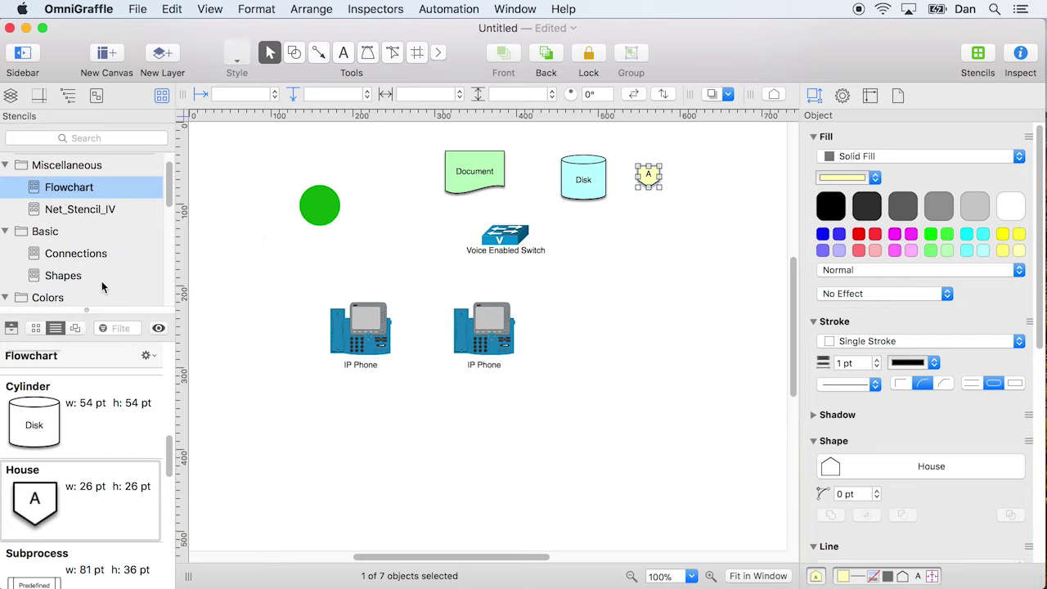
key("super")
left_click(65, 259, "super")
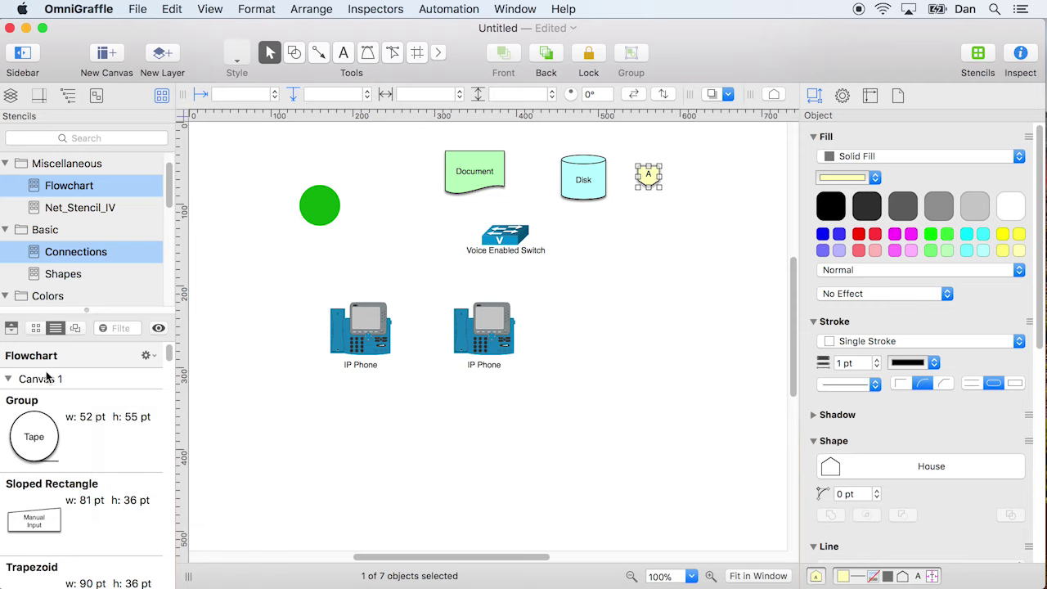
Step: Place a plain dot-ended Line from Basic Connections on the canvas left of the switch
scroll(79, 513, "down", 8)
scroll(79, 513, "down", 10)
scroll(80, 514, "down", 10)
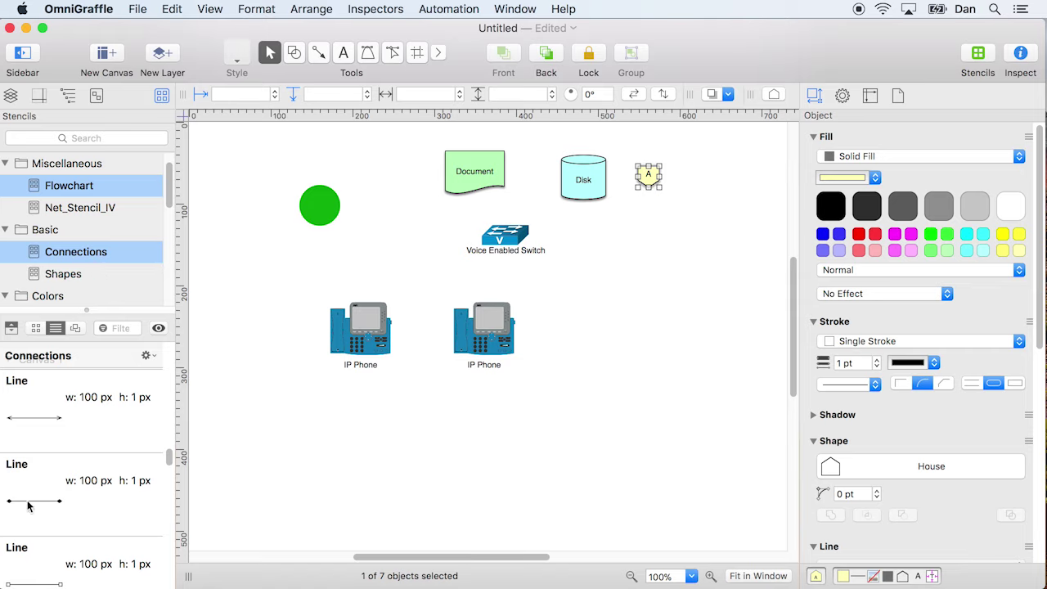
left_click_drag(25, 506, 402, 251)
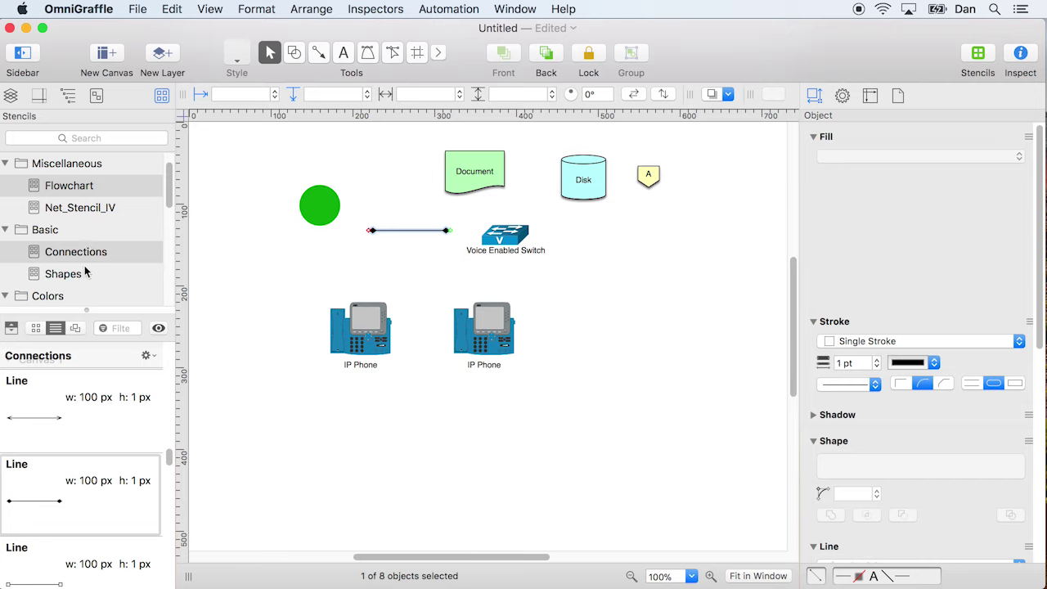
Step: Place the iPad mockup from UX and UI > UX Kits Hardware on the canvas
scroll(85, 279, "down", 10)
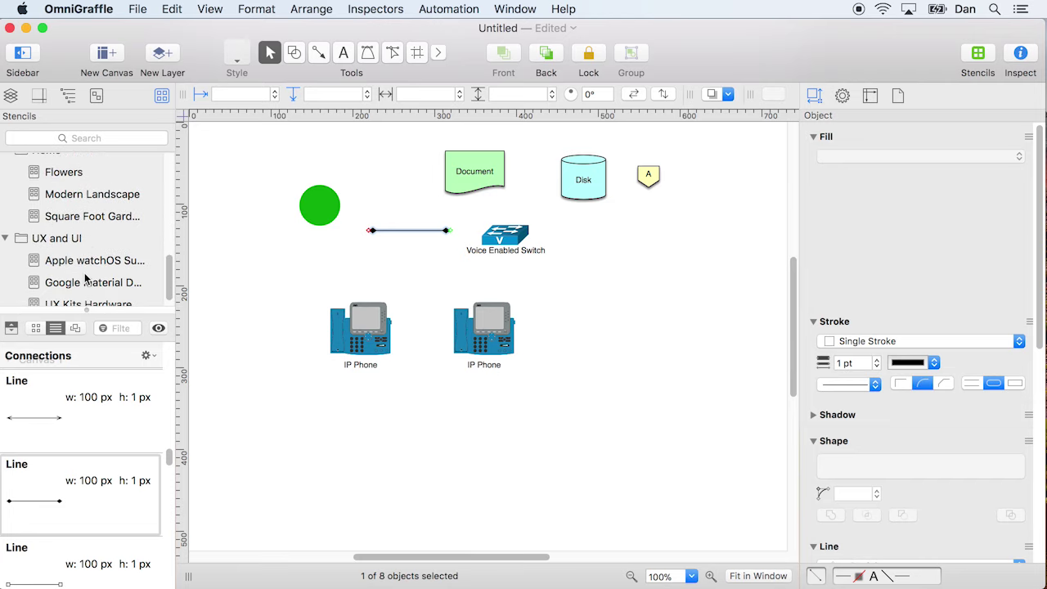
left_click(43, 230)
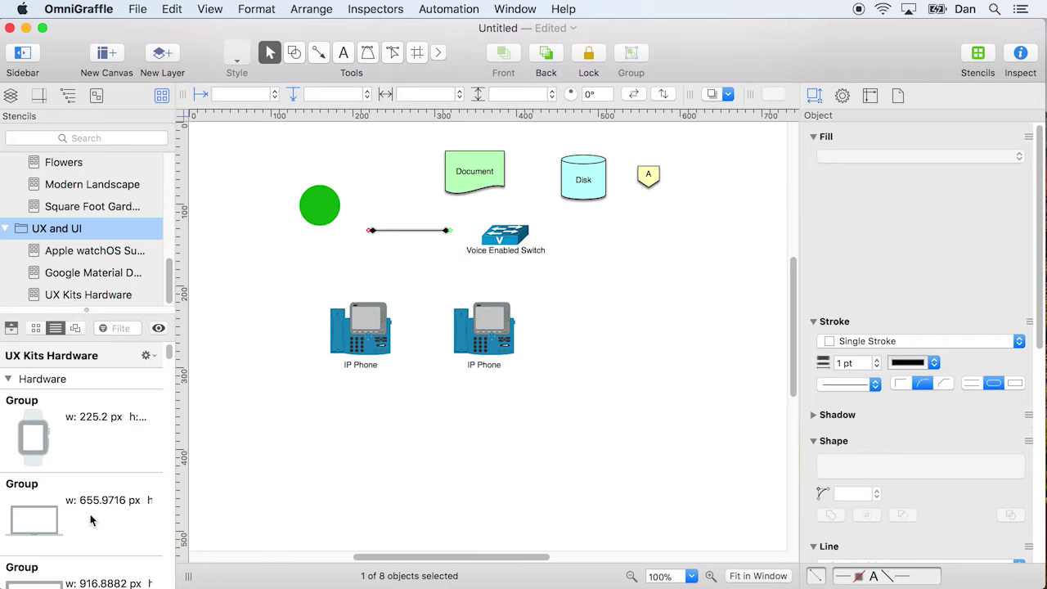
scroll(88, 544, "down", 4)
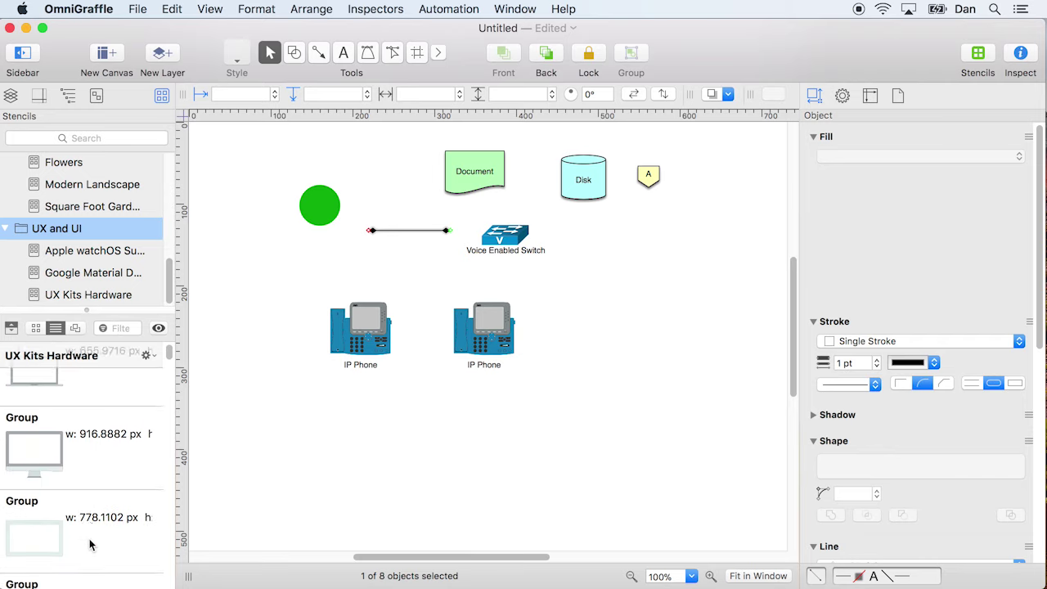
scroll(89, 539, "down", 5)
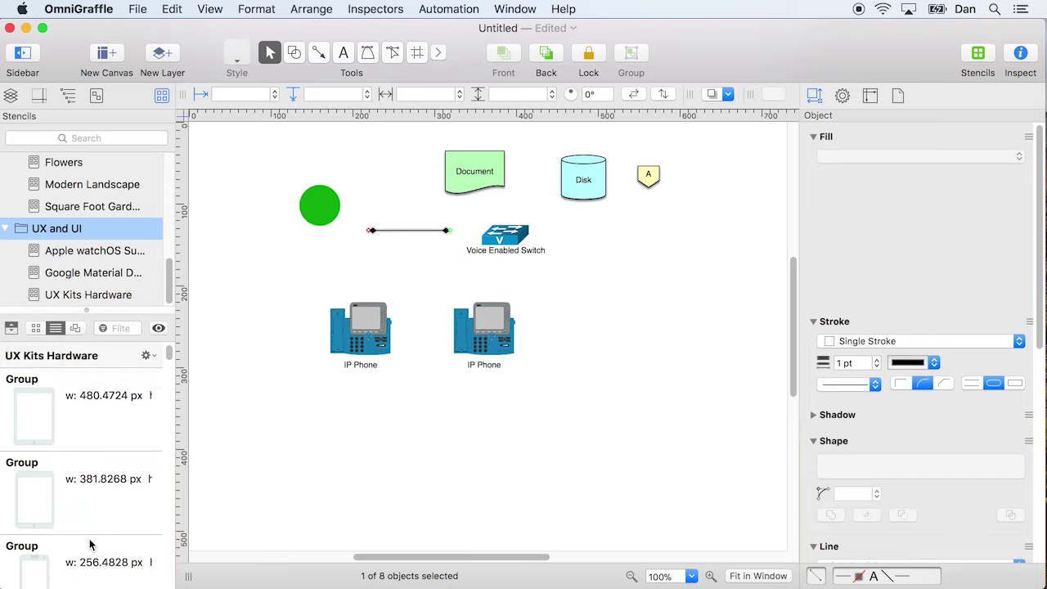
left_click_drag(37, 501, 383, 157)
Step: Add two Work briefcase icons and a Wallet Travel icon along the tablet's bottom
scroll(111, 541, "down", 8)
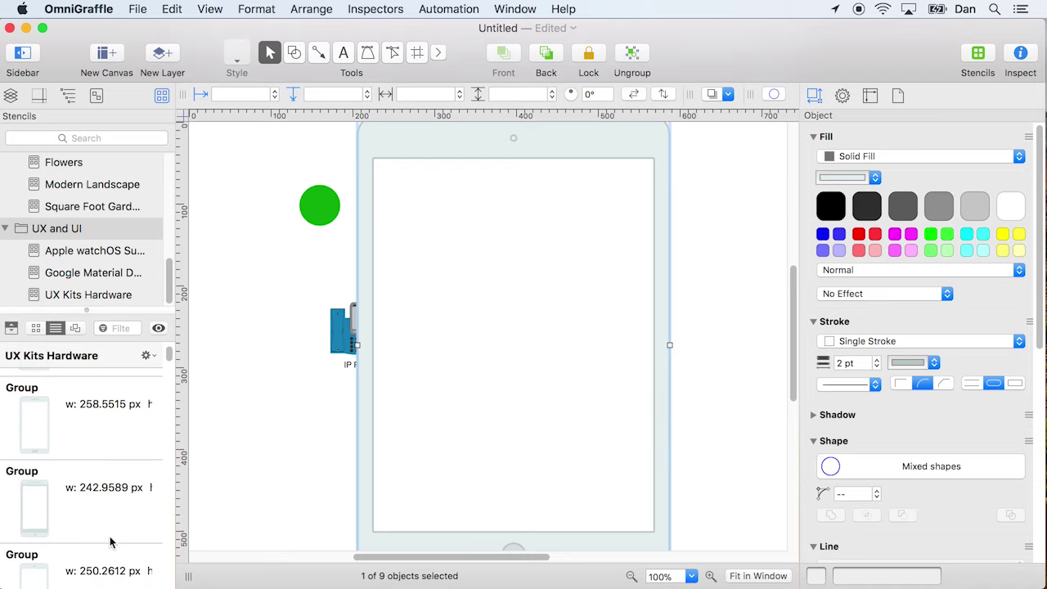
scroll(111, 541, "down", 10)
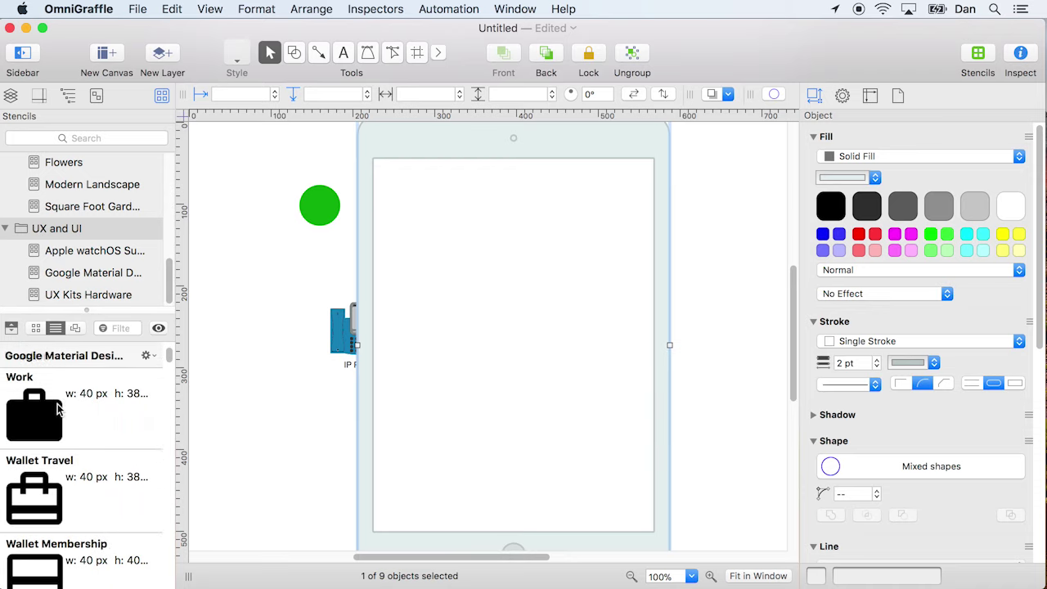
left_click_drag(57, 409, 406, 507)
left_click_drag(45, 414, 469, 504)
left_click_drag(38, 513, 529, 505)
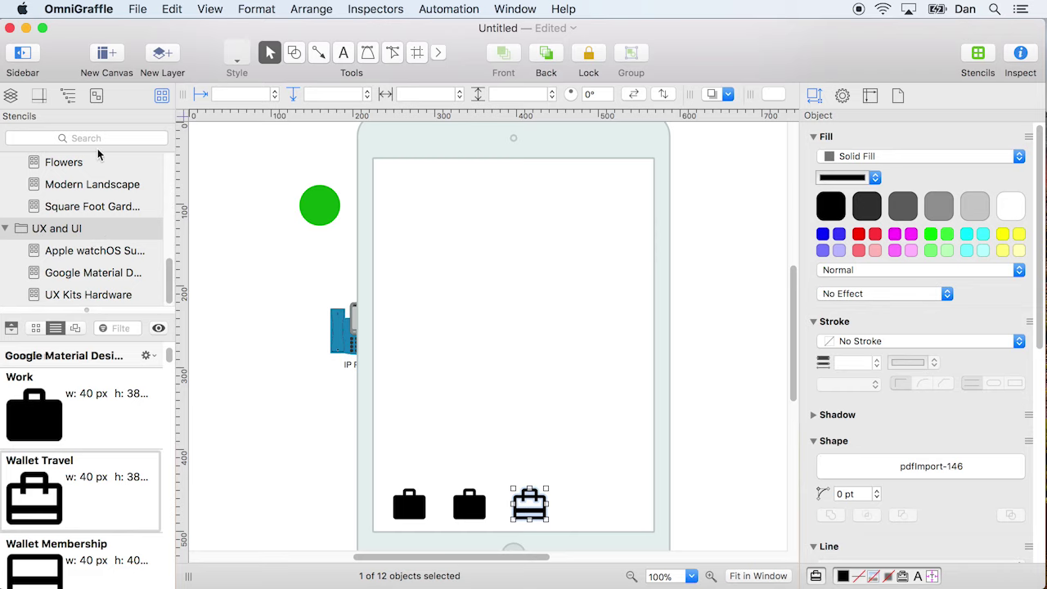
Step: Select the Flowchart stencil in the Resource Browser's Miscellaneous folder
left_click(137, 9)
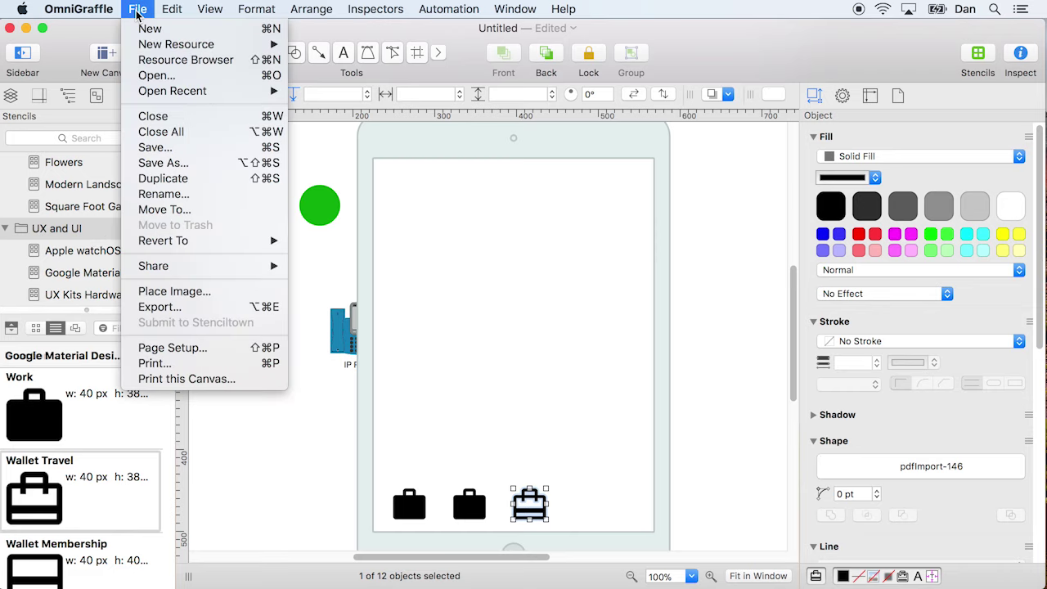
left_click(163, 59)
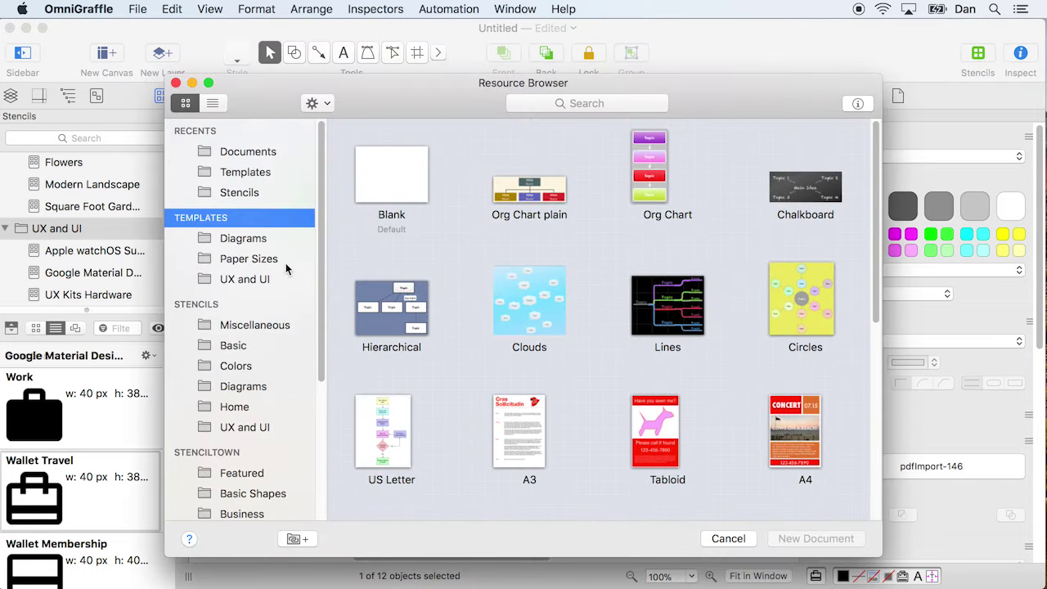
left_click(232, 326)
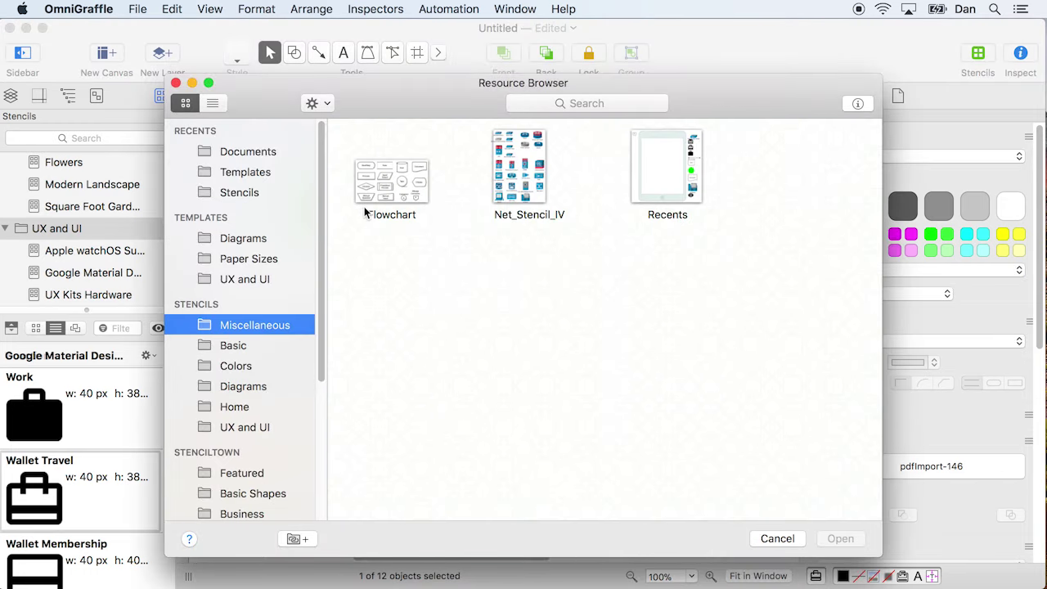
left_click(379, 187)
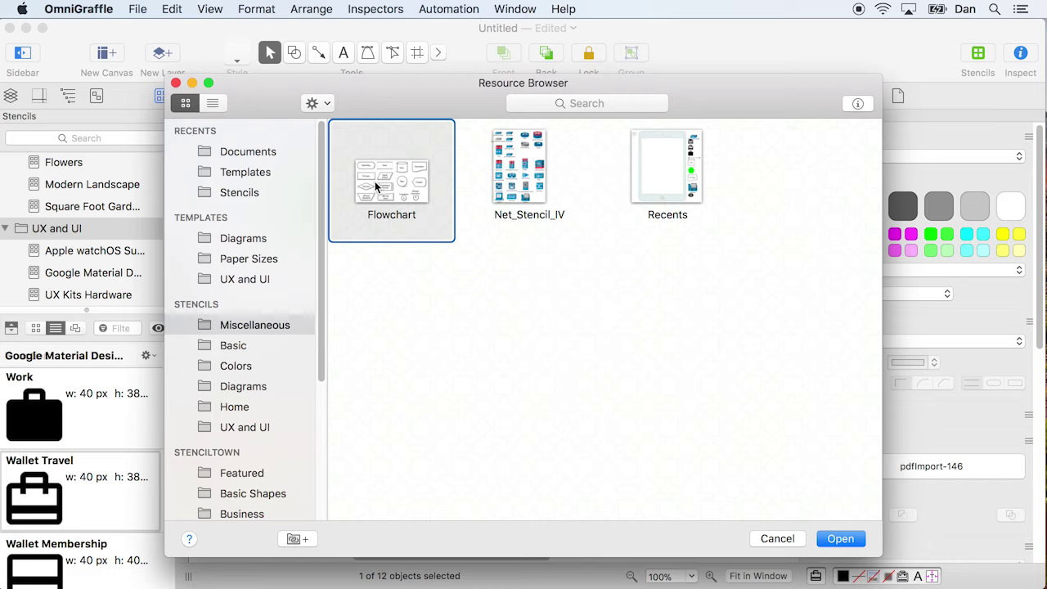
Step: Create a new folder named Charting from the Flowchart stencil and view its contents
left_click(314, 105)
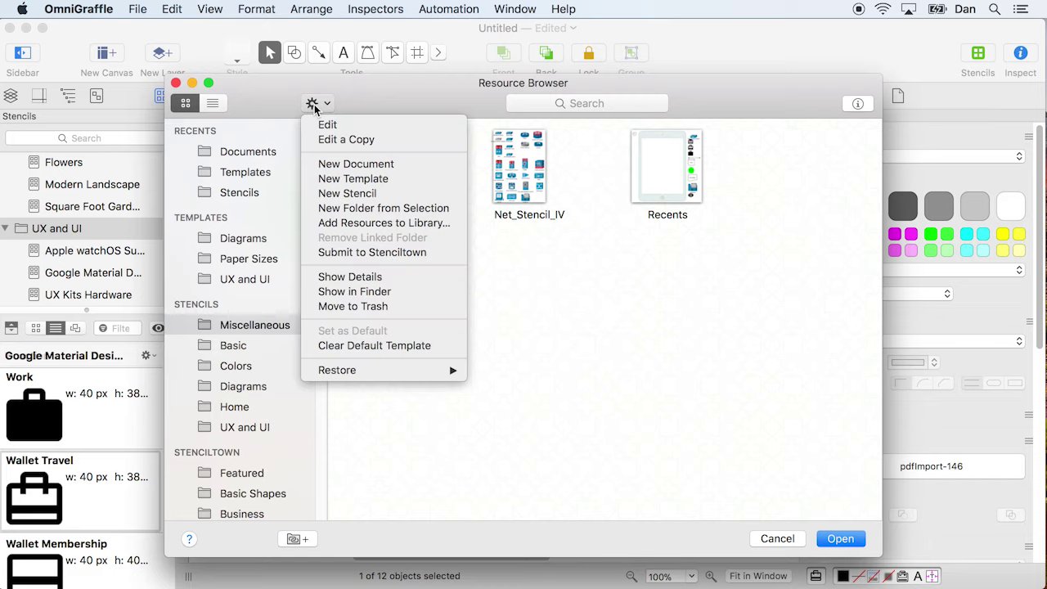
left_click(354, 210)
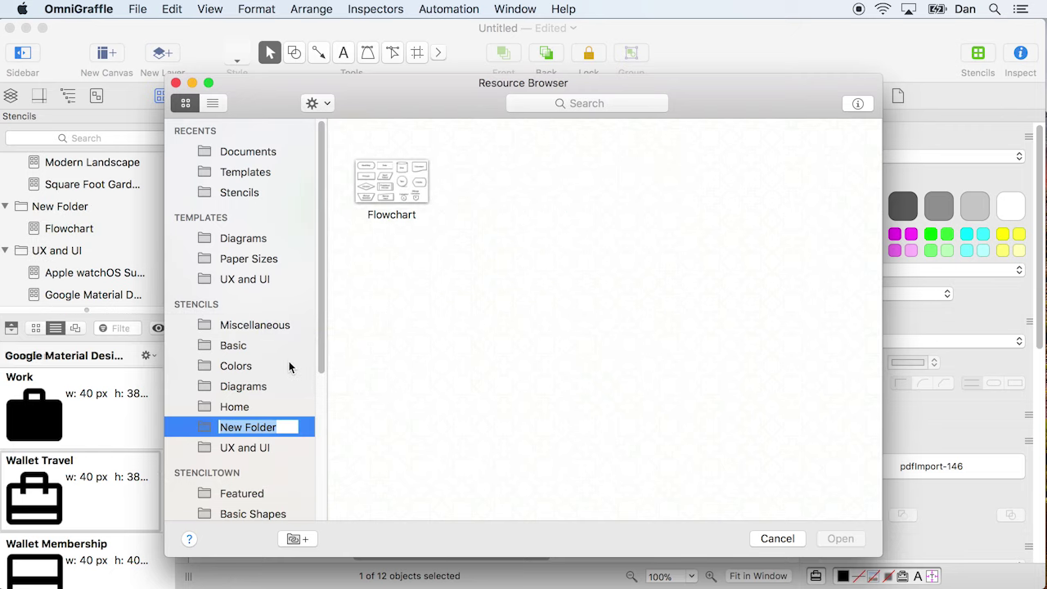
type("Charting")
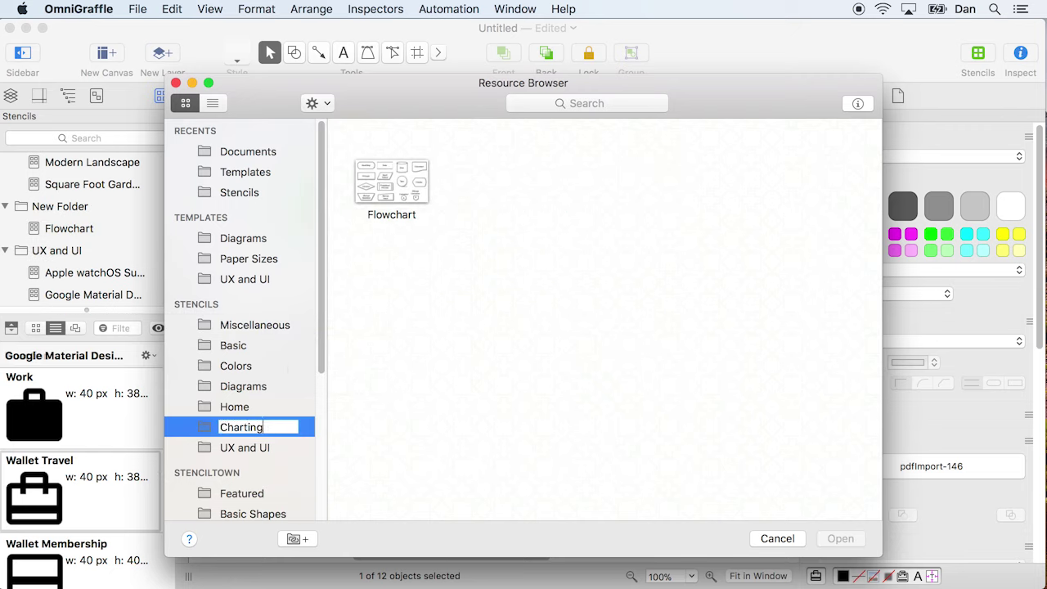
key("Return")
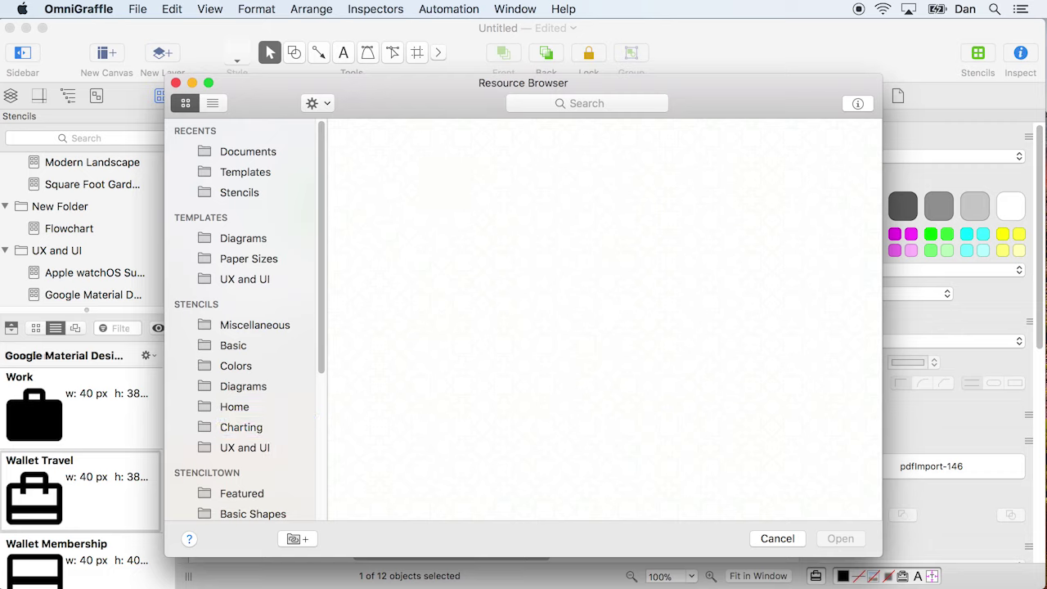
left_click(260, 432)
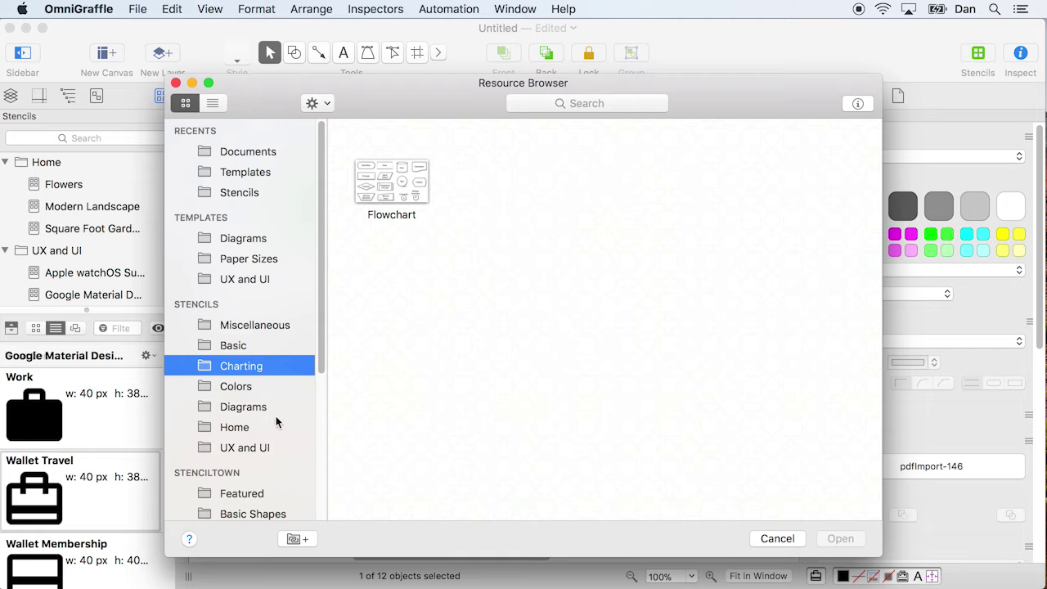
Step: Move the Connections stencil from Basic into the Charting folder and confirm it holds both stencils
left_click(232, 351)
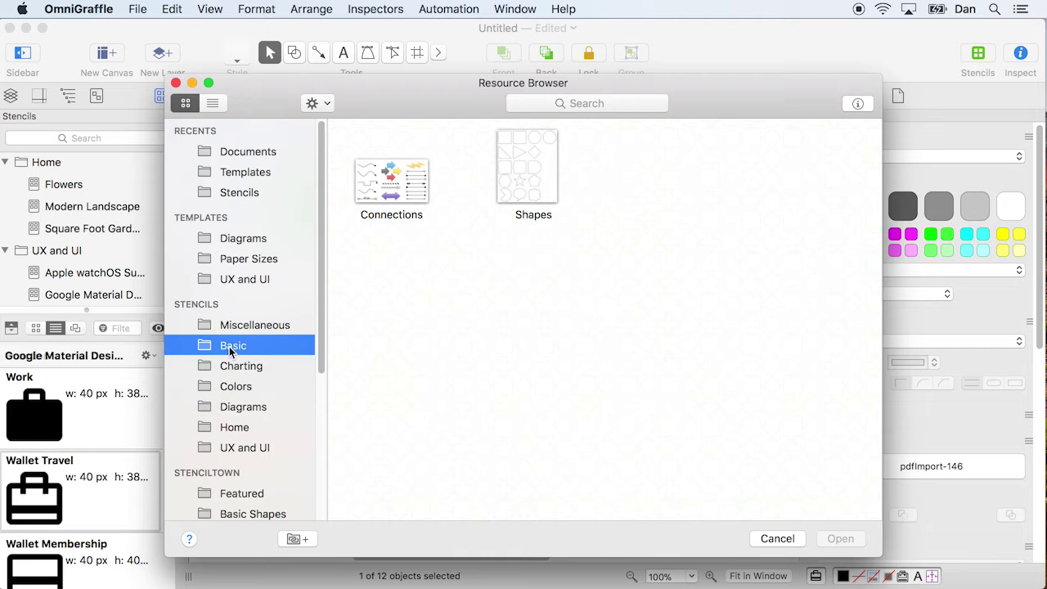
left_click_drag(384, 181, 229, 370)
left_click(229, 370)
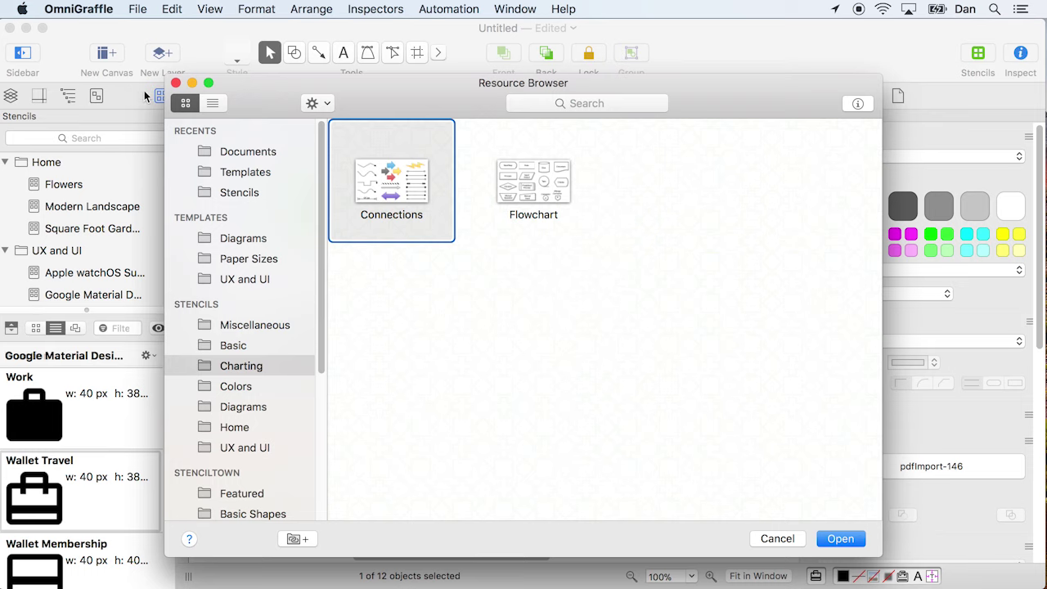
Step: Close the Resource Browser and display the Charting folder's Connections and Flowchart stencils in the sidebar
left_click(176, 84)
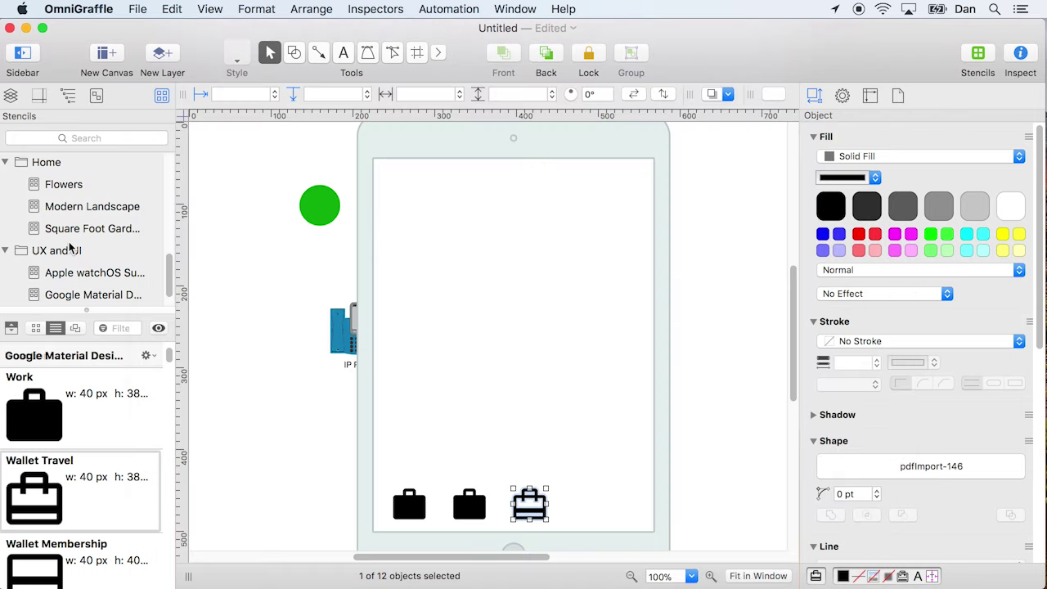
scroll(81, 249, "up", 10)
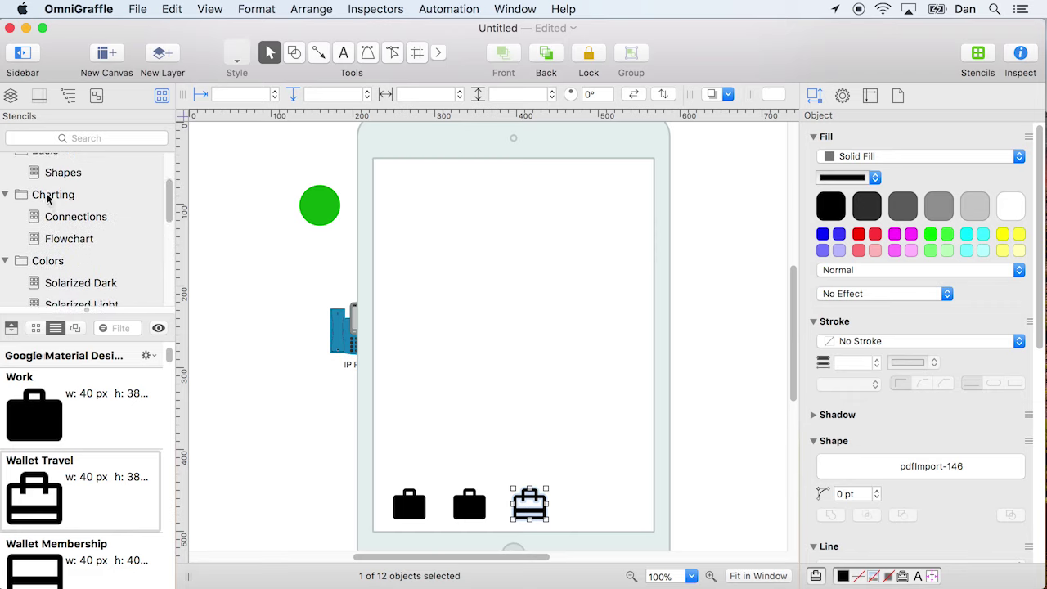
left_click(49, 197)
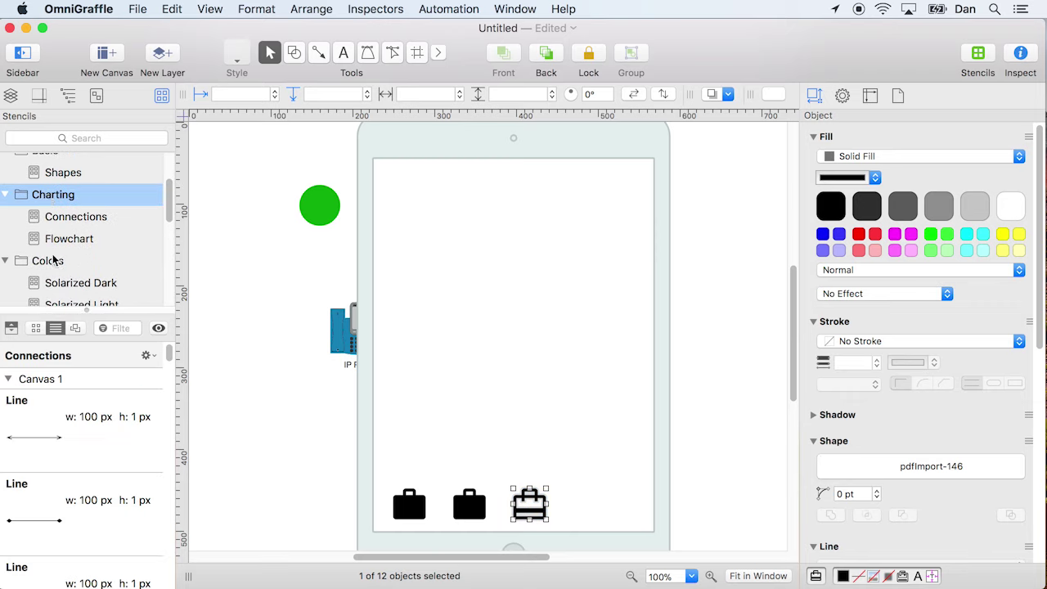